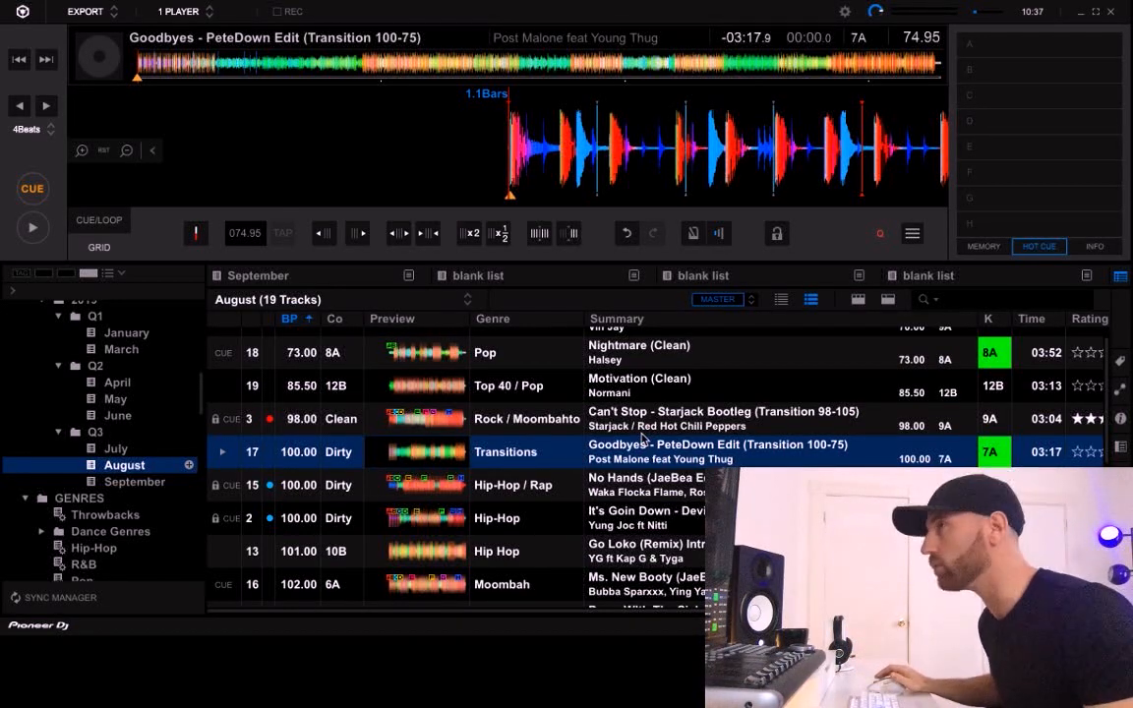
- Inspect the first beats of the Goodbyes transition track's waveform and set its BPM to 100
scroll(644, 439, up, 1)
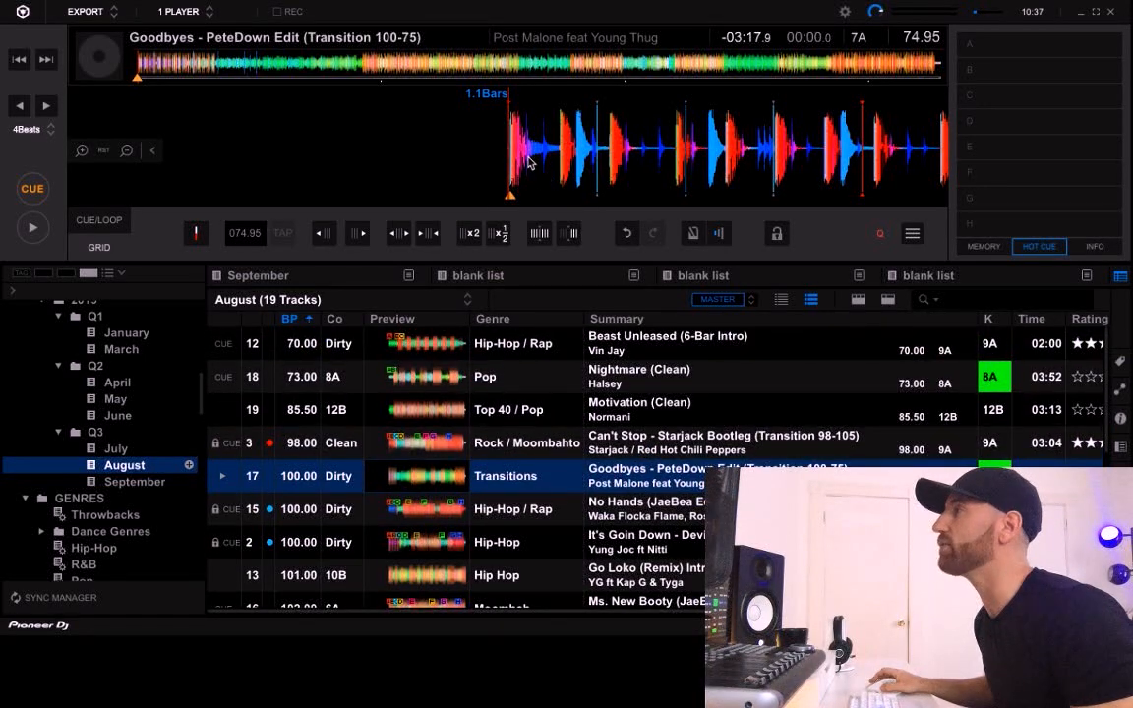
scroll(528, 163, up, 4)
drag(543, 160, 535, 160)
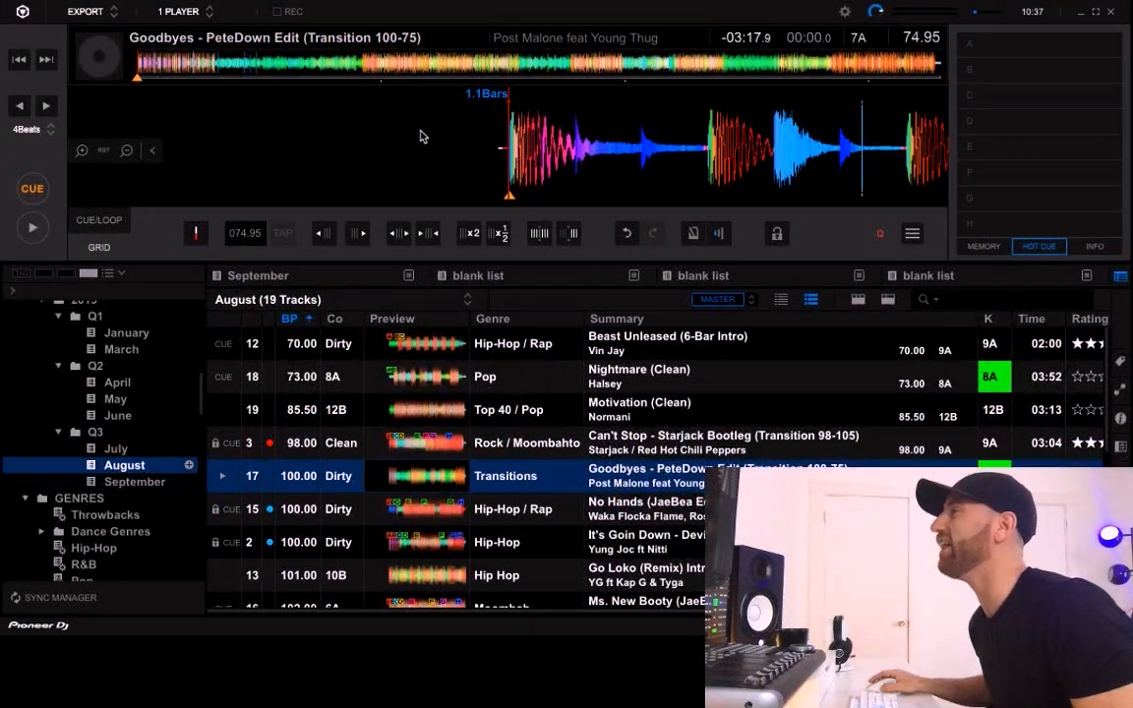
scroll(443, 146, up, 2)
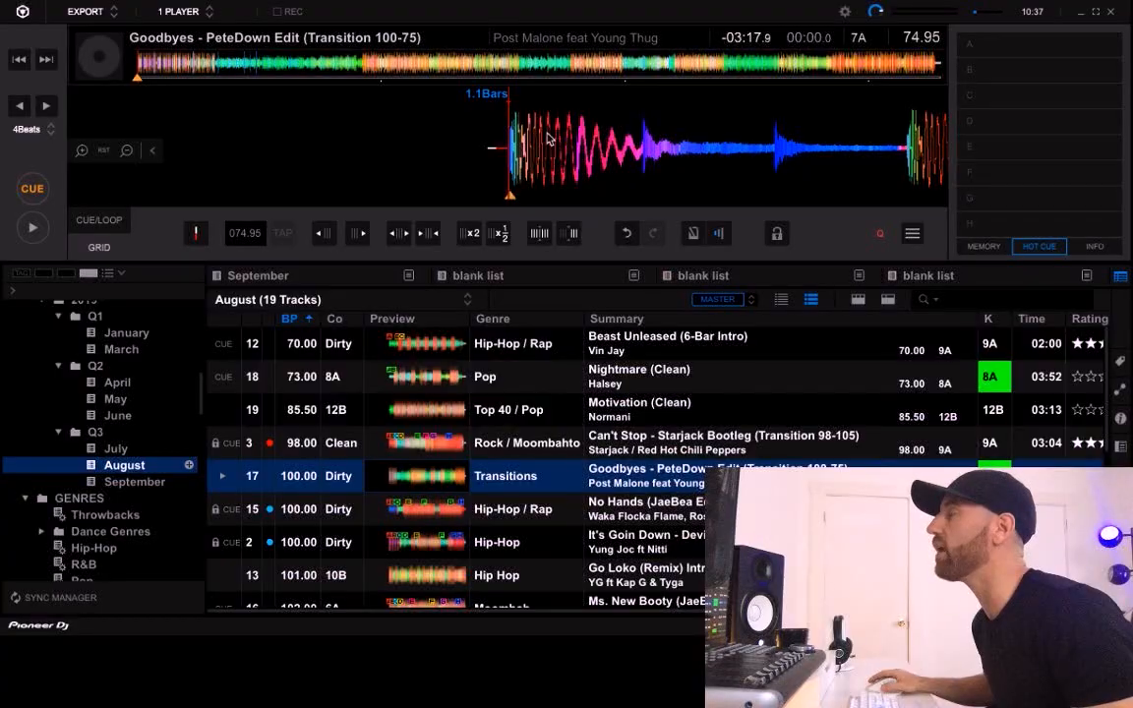
scroll(547, 139, down, 4)
scroll(548, 139, down, 3)
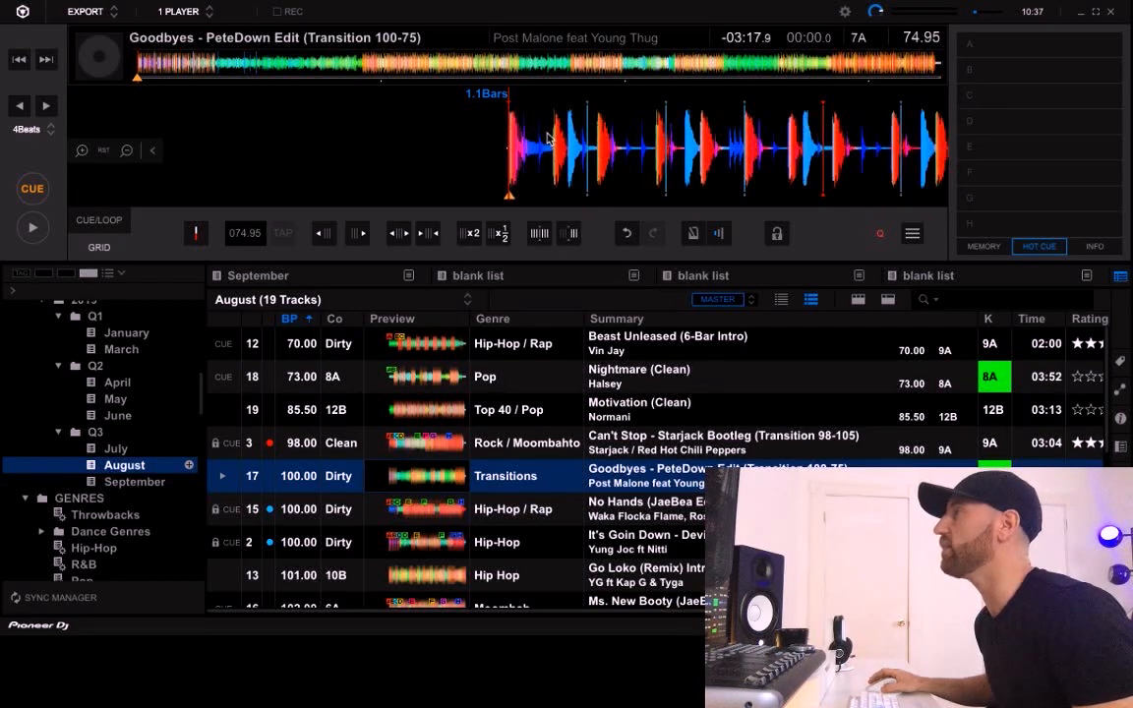
scroll(558, 136, down, 1)
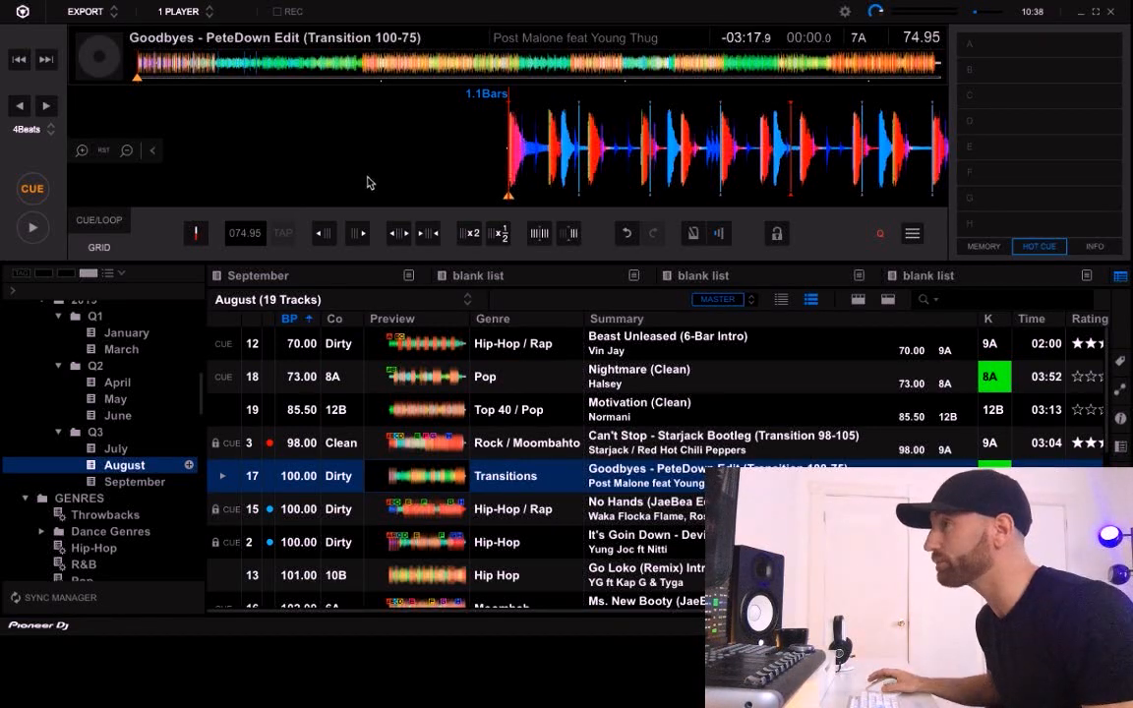
text(100)
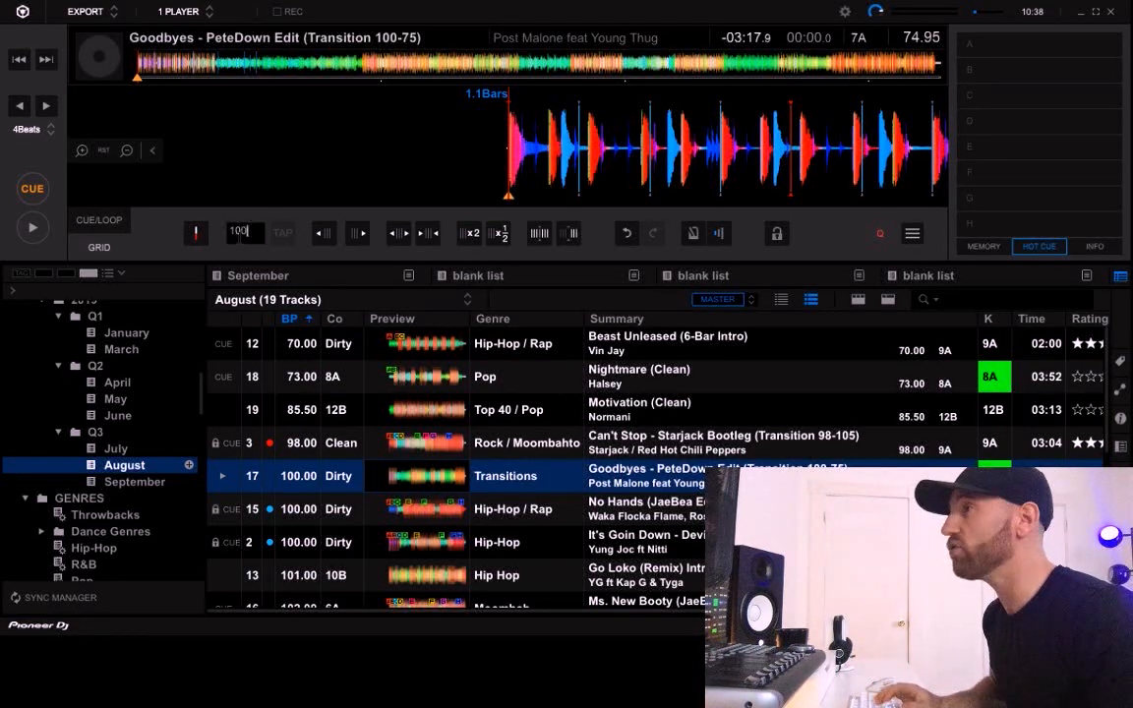
key(Return)
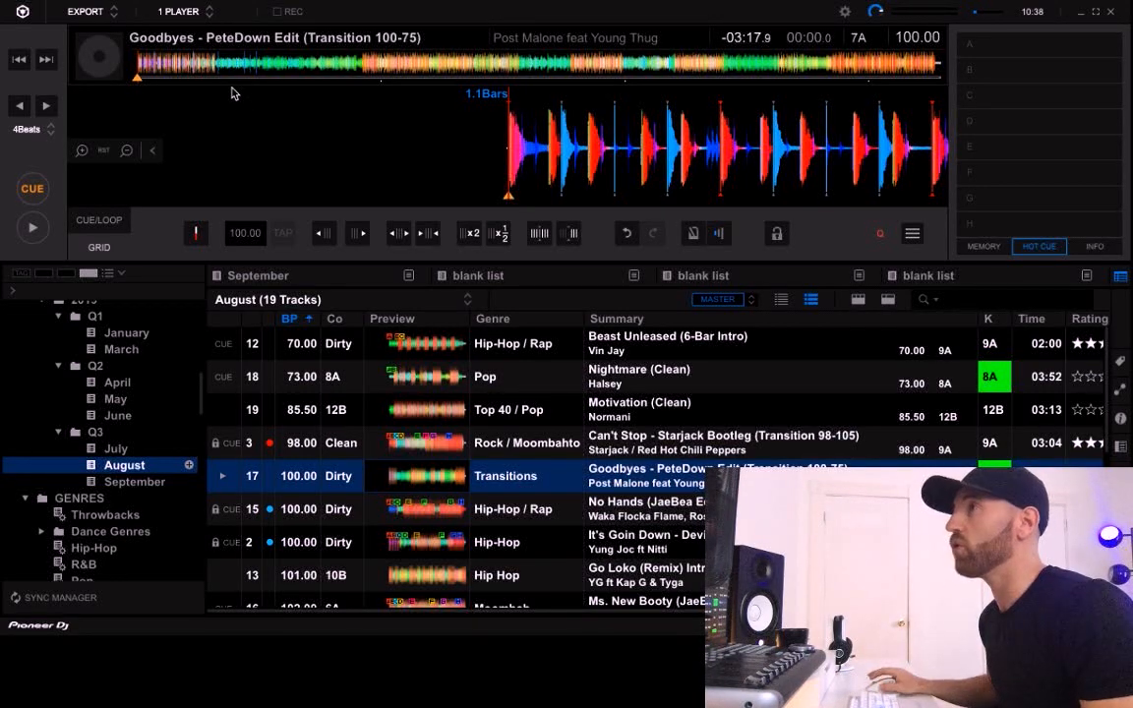
- Find the end of the 100 BPM drum intro at 00:19.2 and restart the beat grid from that point onward
key(space)
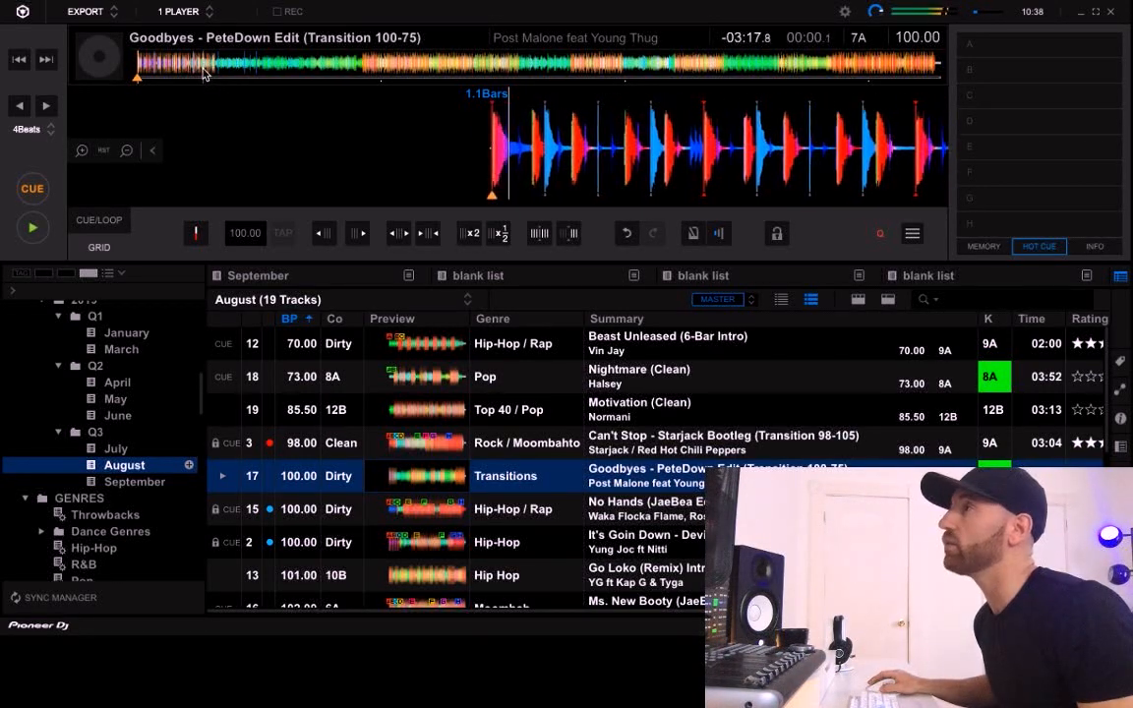
click(187, 71)
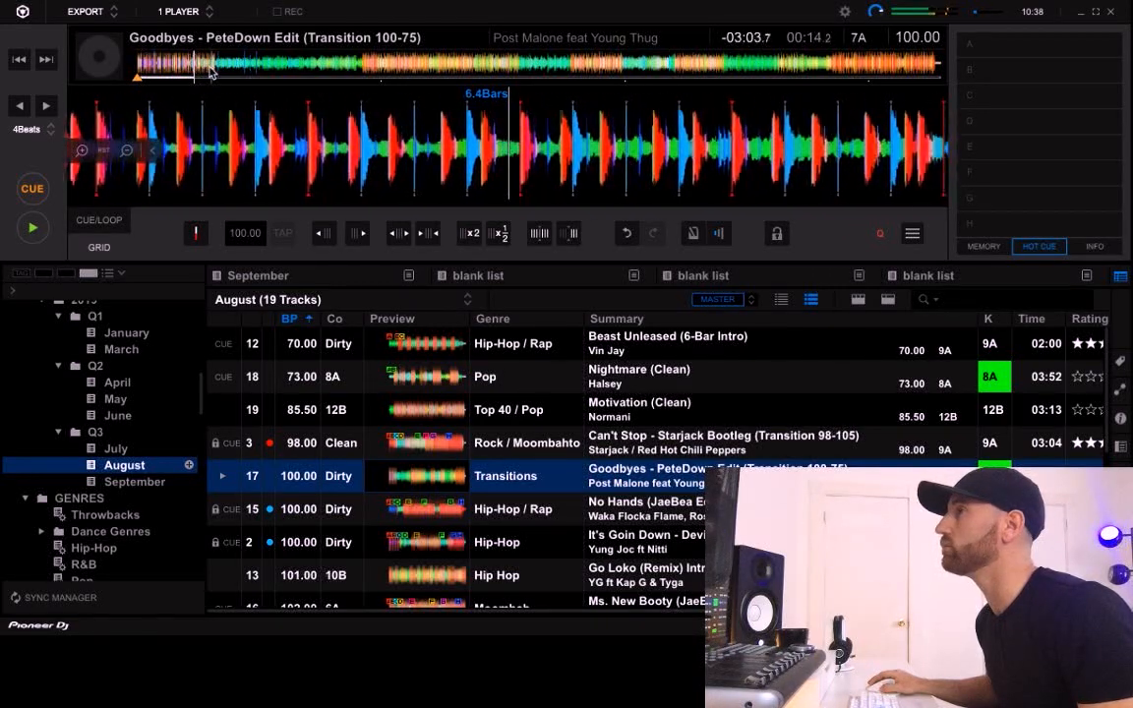
click(208, 70)
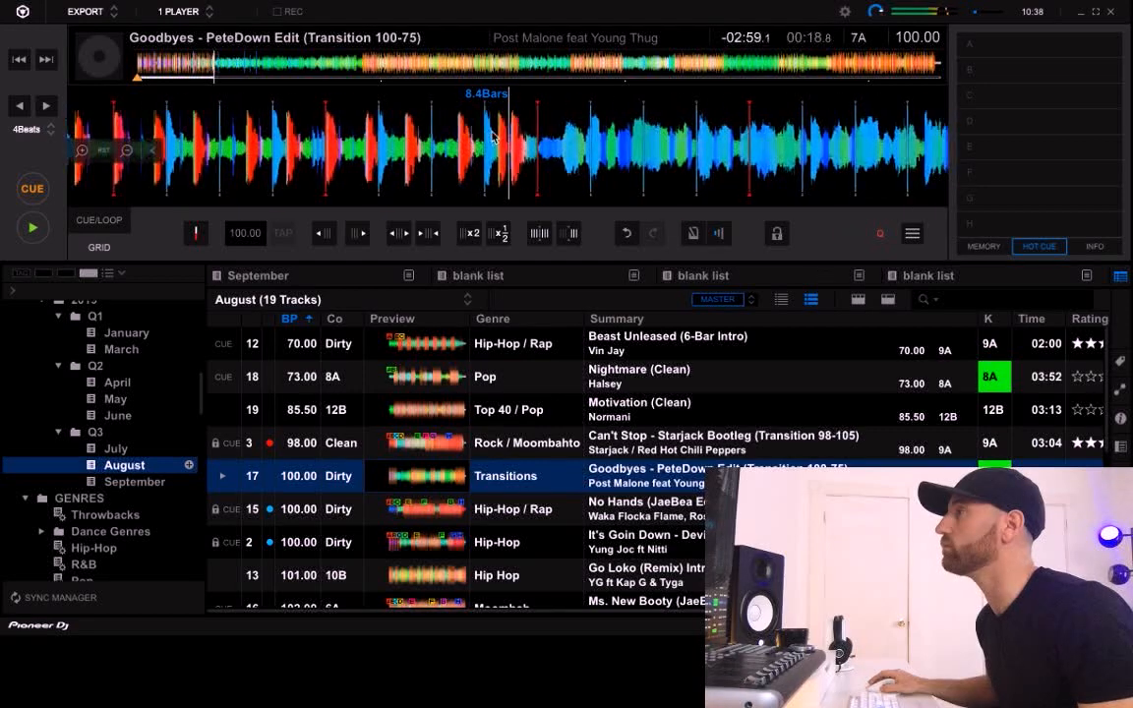
key(space)
drag(492, 131, 498, 132)
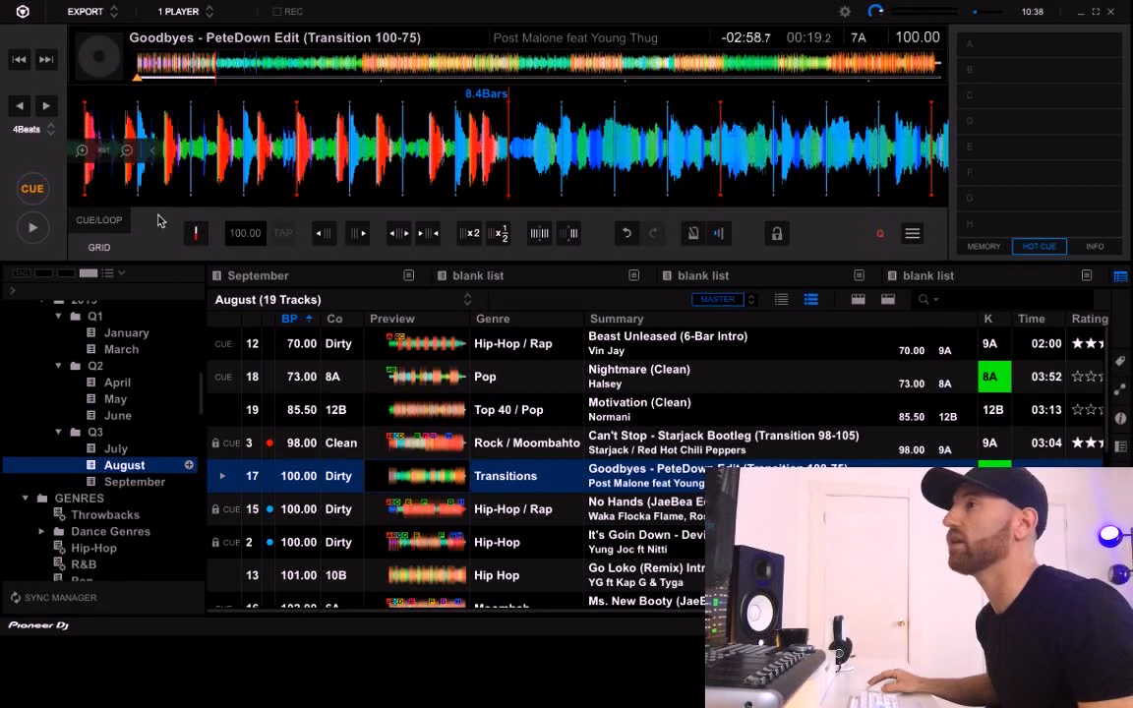
click(104, 224)
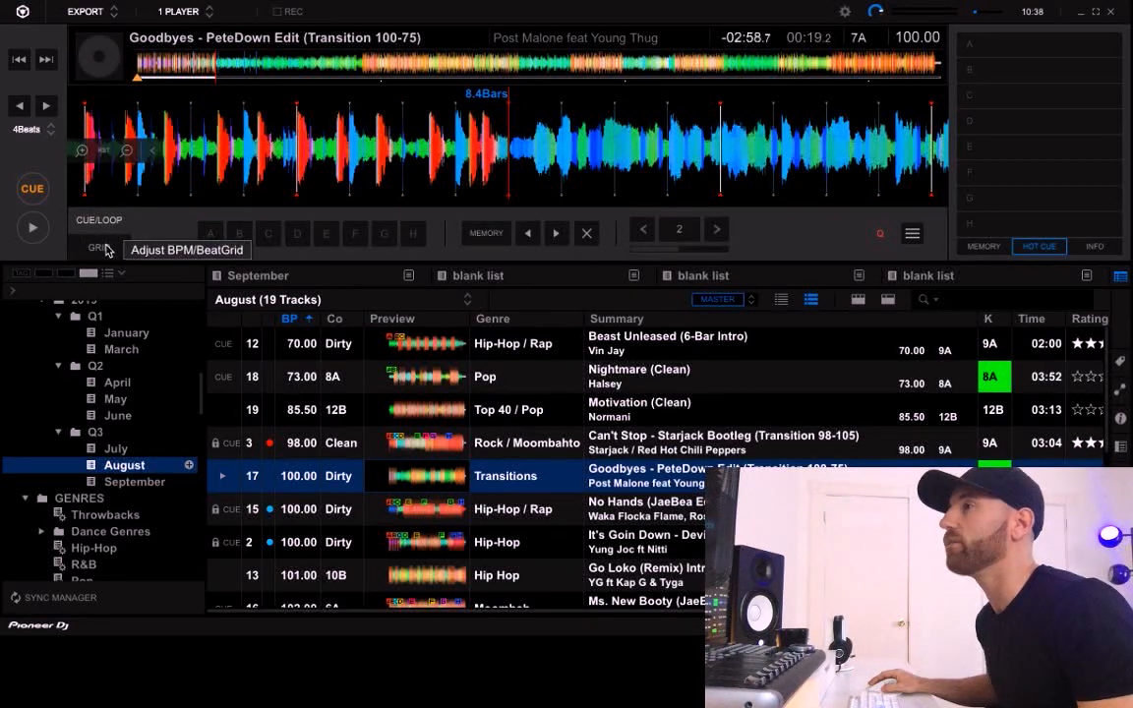
click(104, 248)
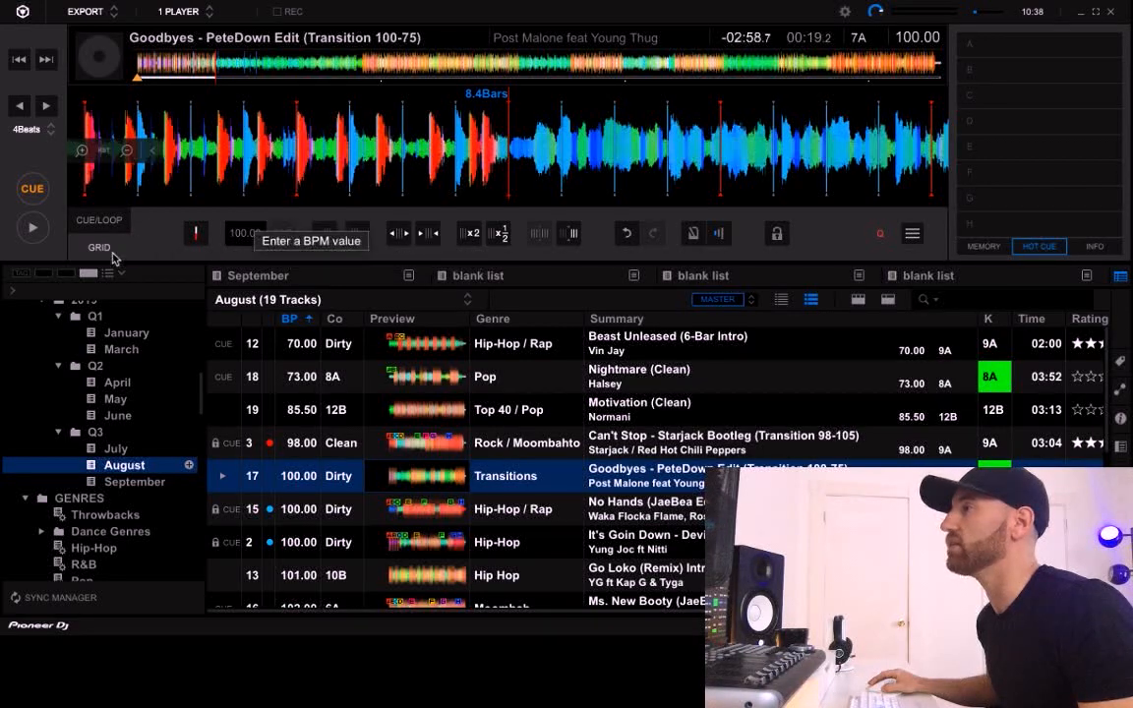
click(573, 234)
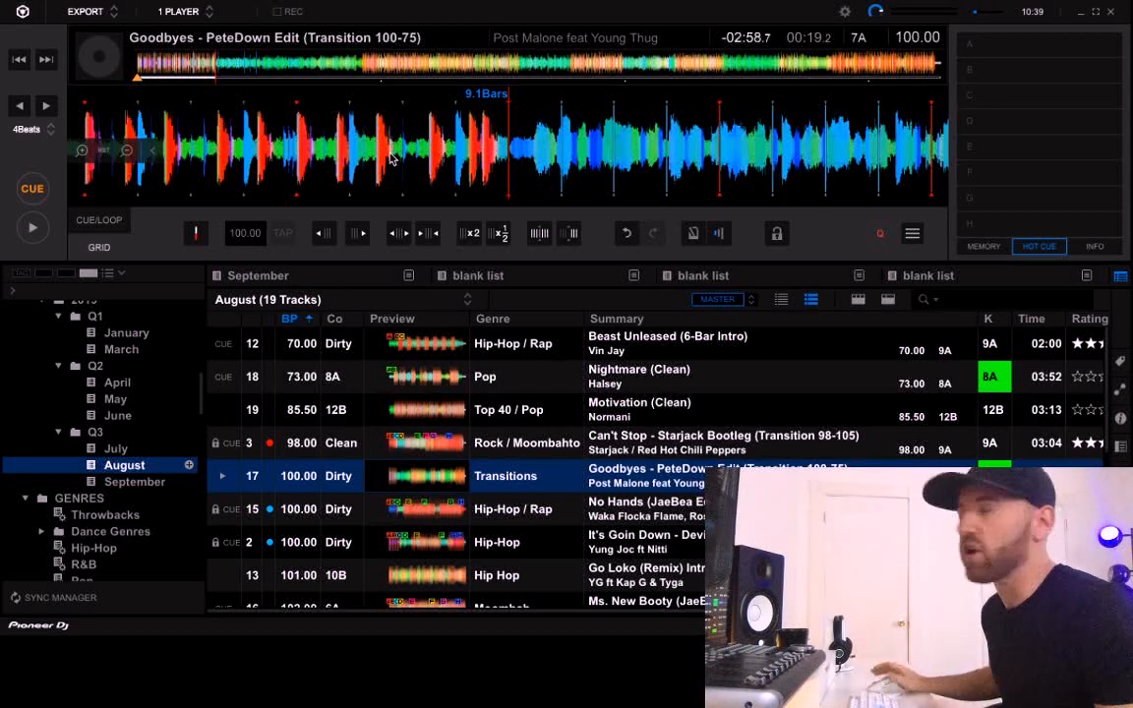
- Play on to 00:24.2, expand the beat intervals of the section from 00:19.2 to 95.22 BPM and restart the grid at 00:24.2
key(space)
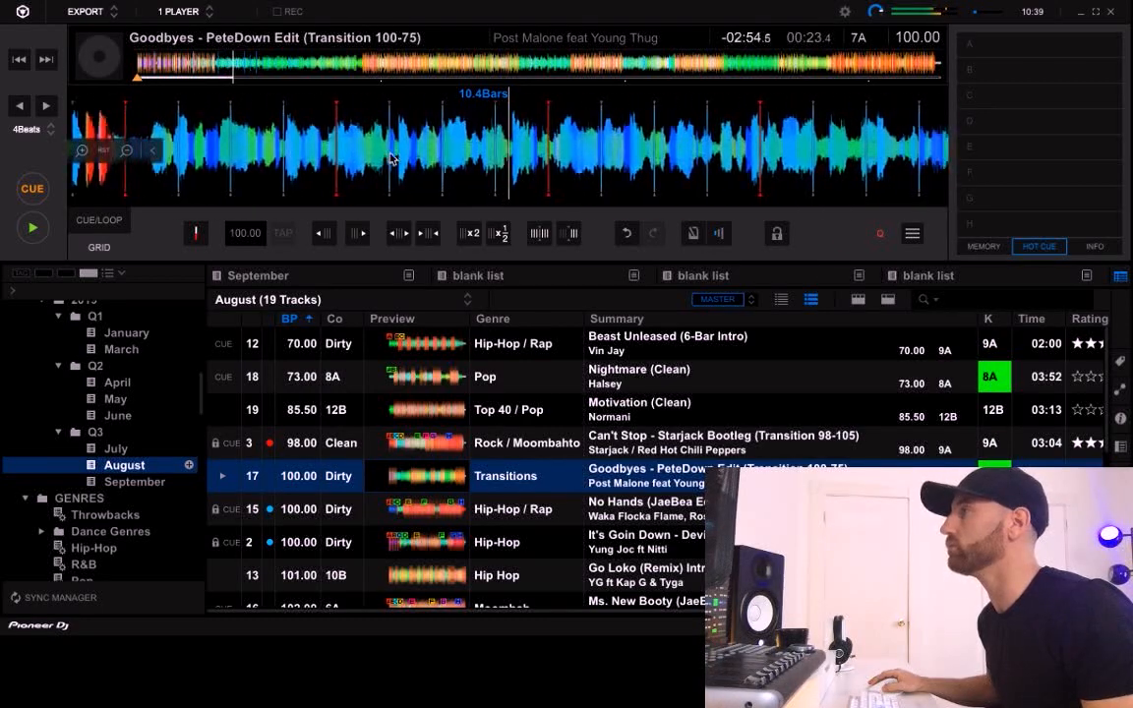
key(space)
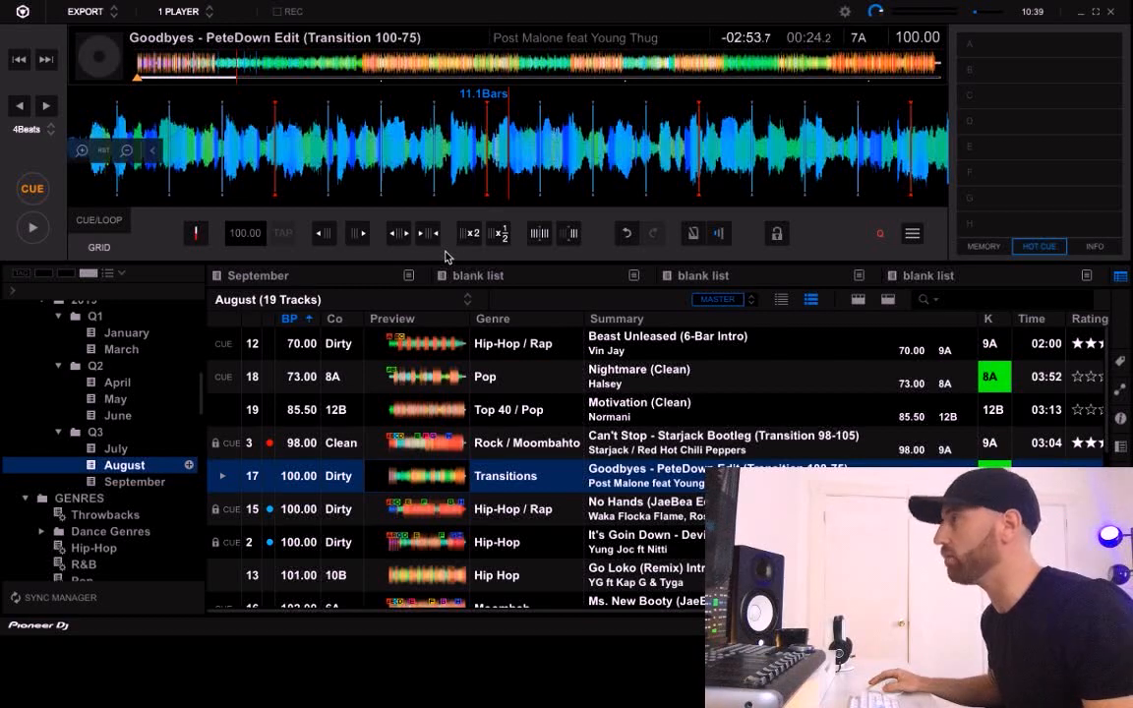
click(399, 234)
click(399, 234)
click(399, 234)
click(399, 234)
click(399, 234)
click(399, 234)
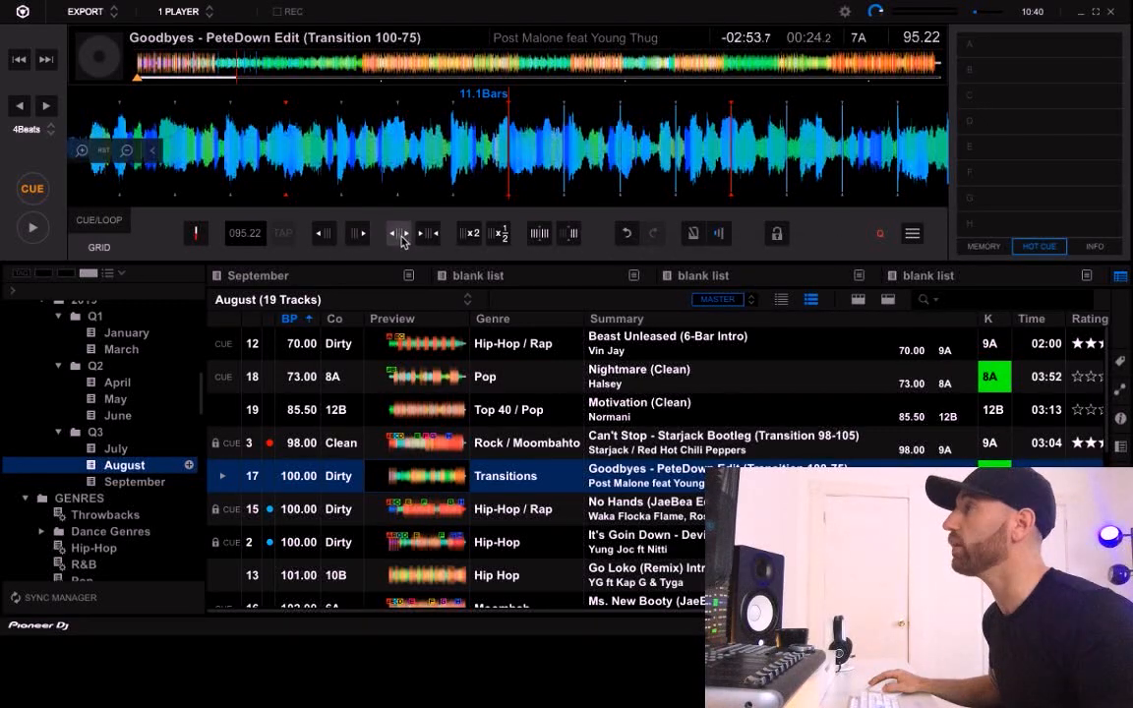
- Expand the beat intervals of the section from 00:24.2 to 83.95 BPM, restart the grid at 00:29.9, and review the earlier sections' tempo
key(space)
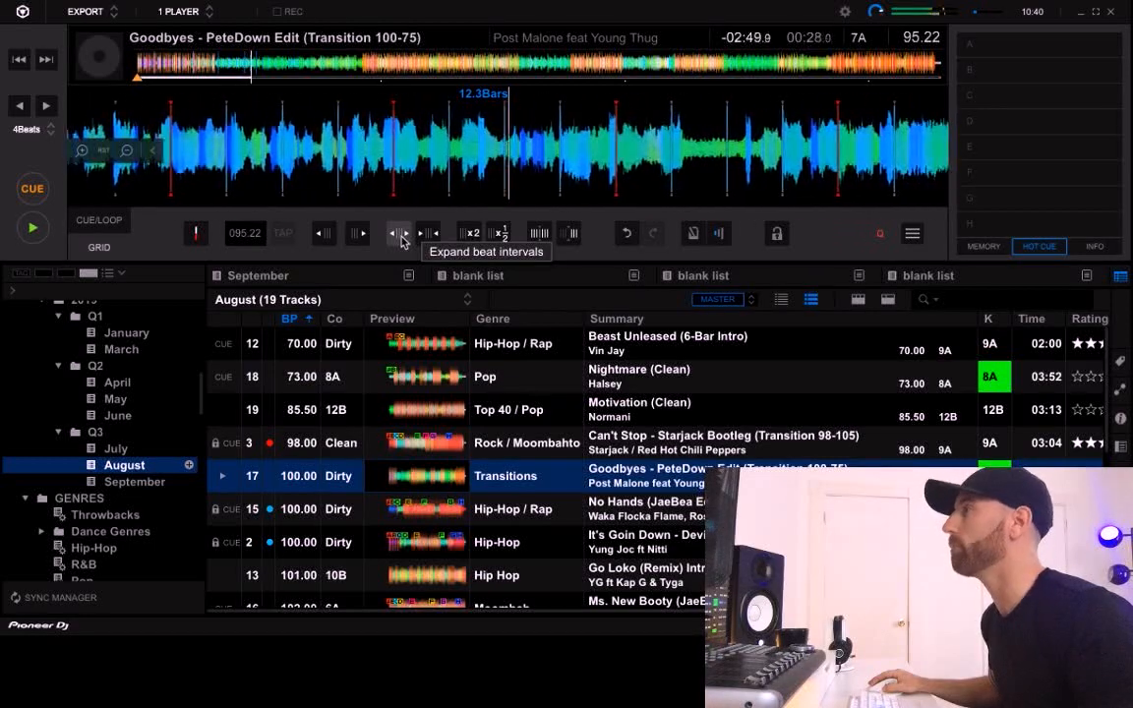
key(space)
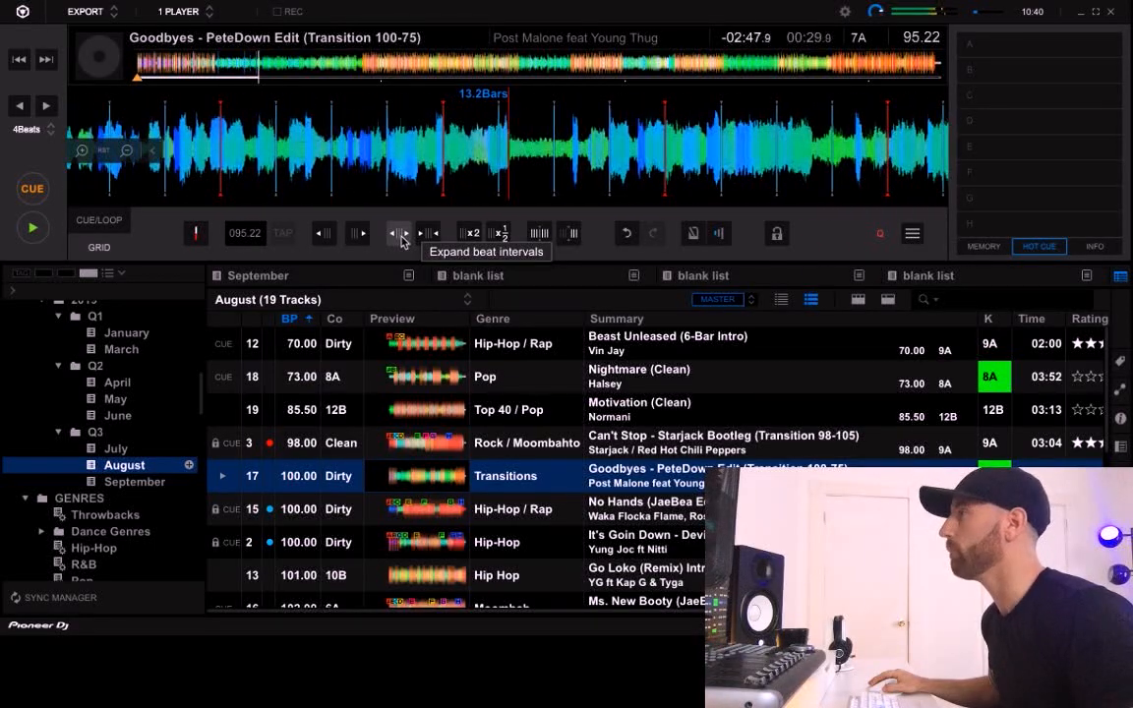
drag(453, 199, 460, 195)
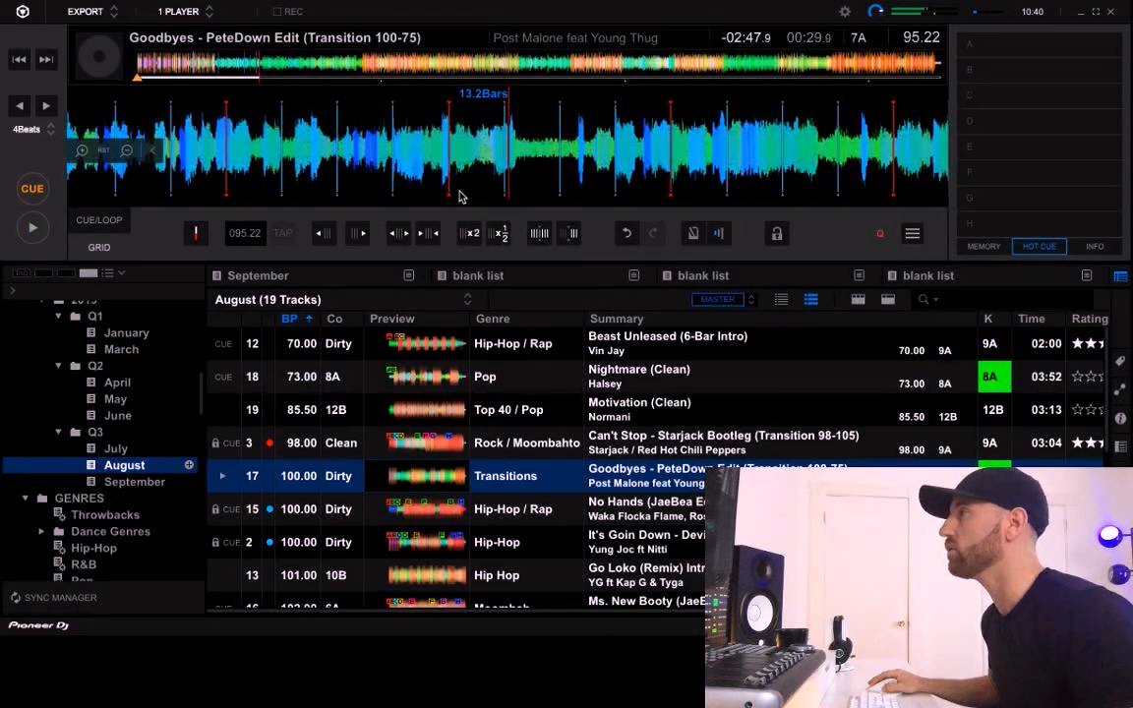
click(401, 236)
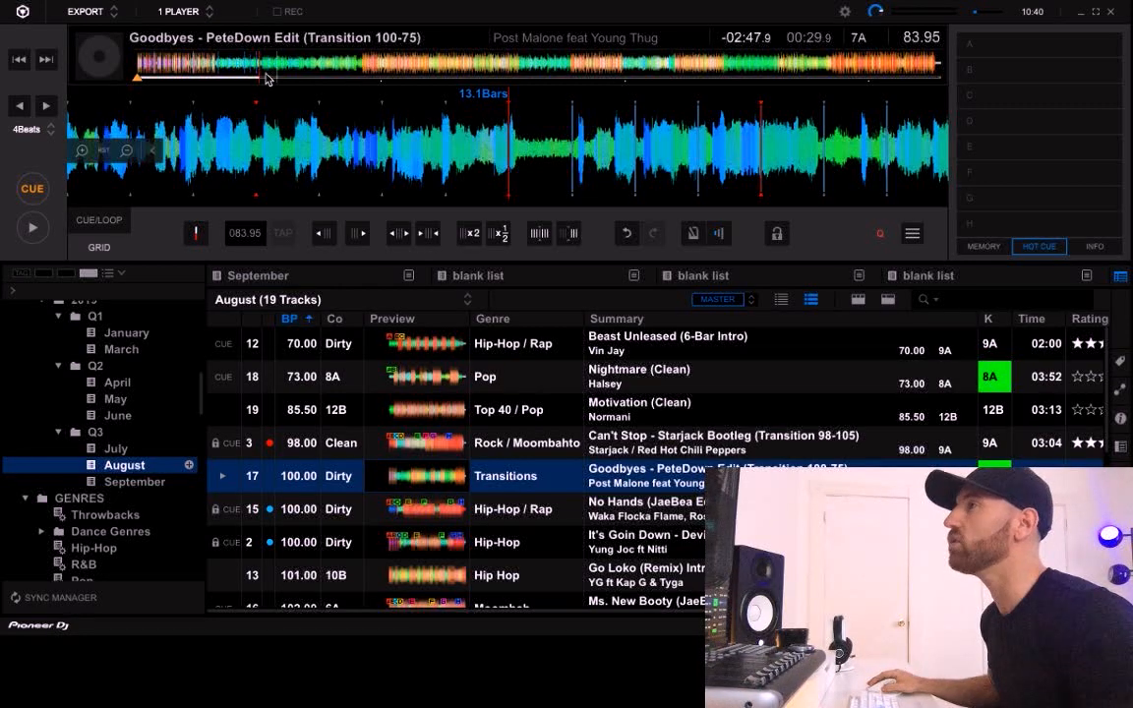
click(212, 69)
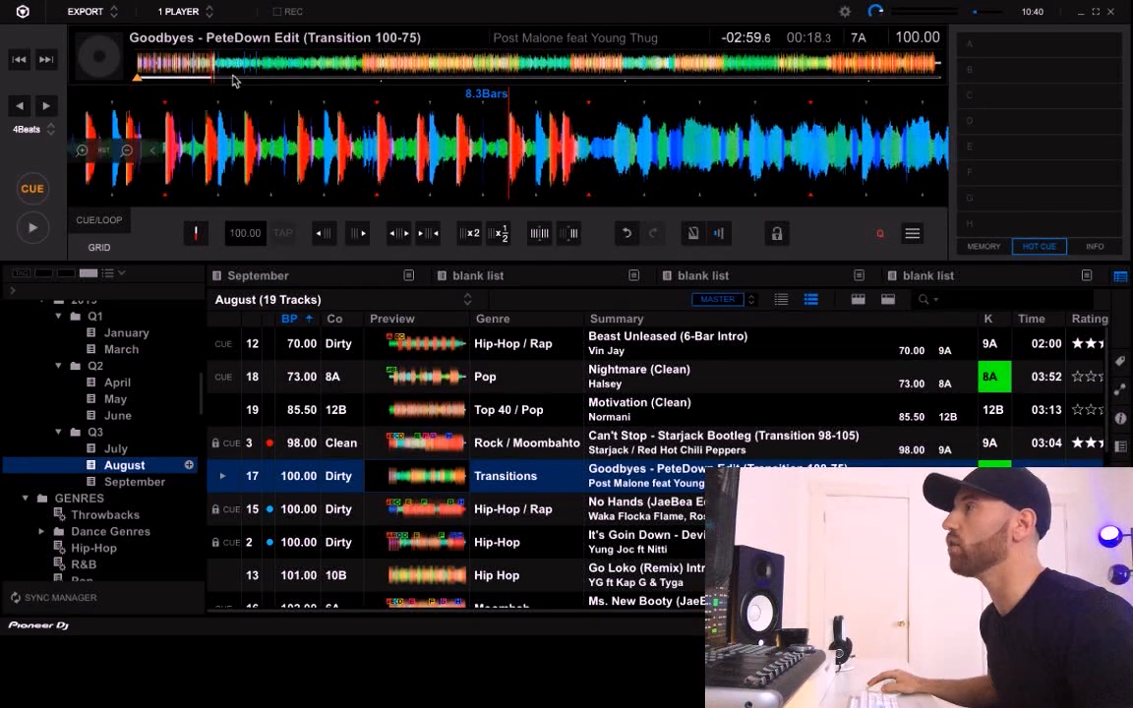
drag(631, 192, 557, 198)
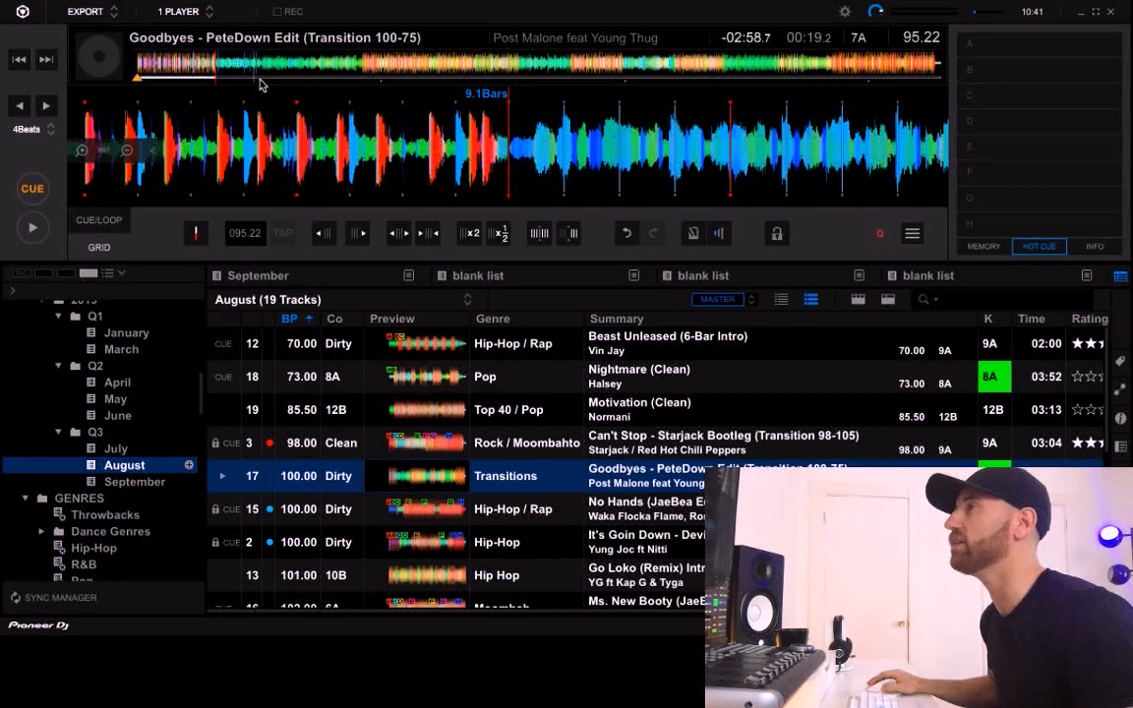
- Shrink the beat intervals leading up to the drop at 00:55.5 to 85.77 BPM and restart the beat grid at the drop
click(356, 74)
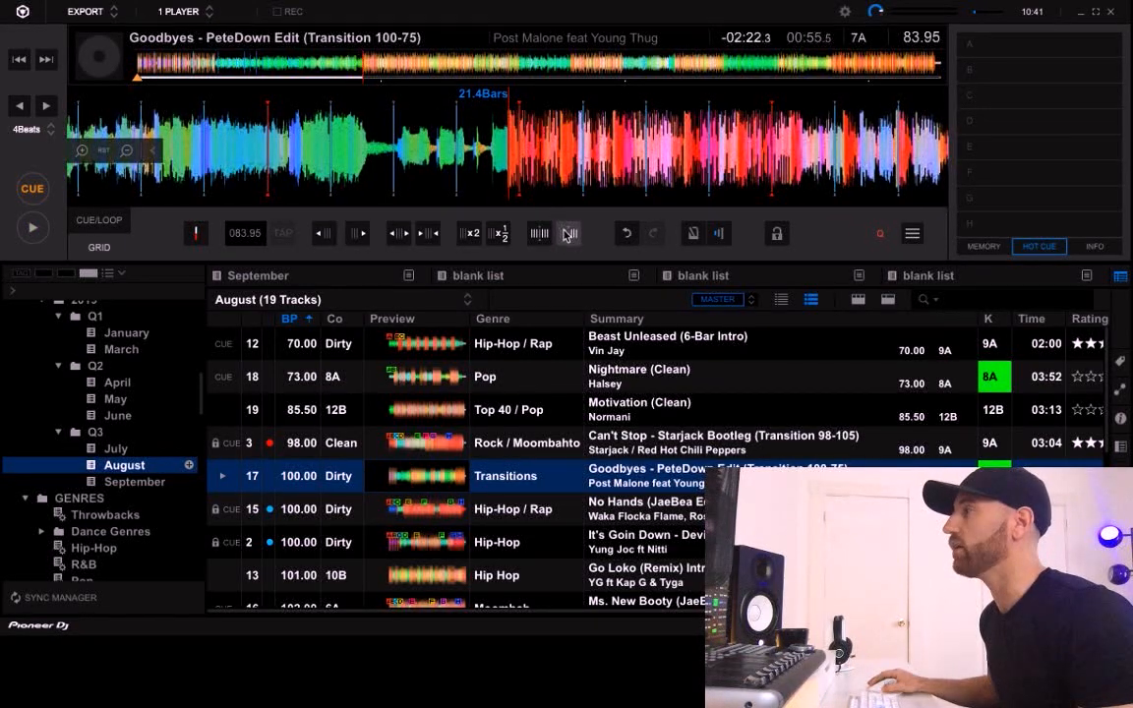
click(433, 241)
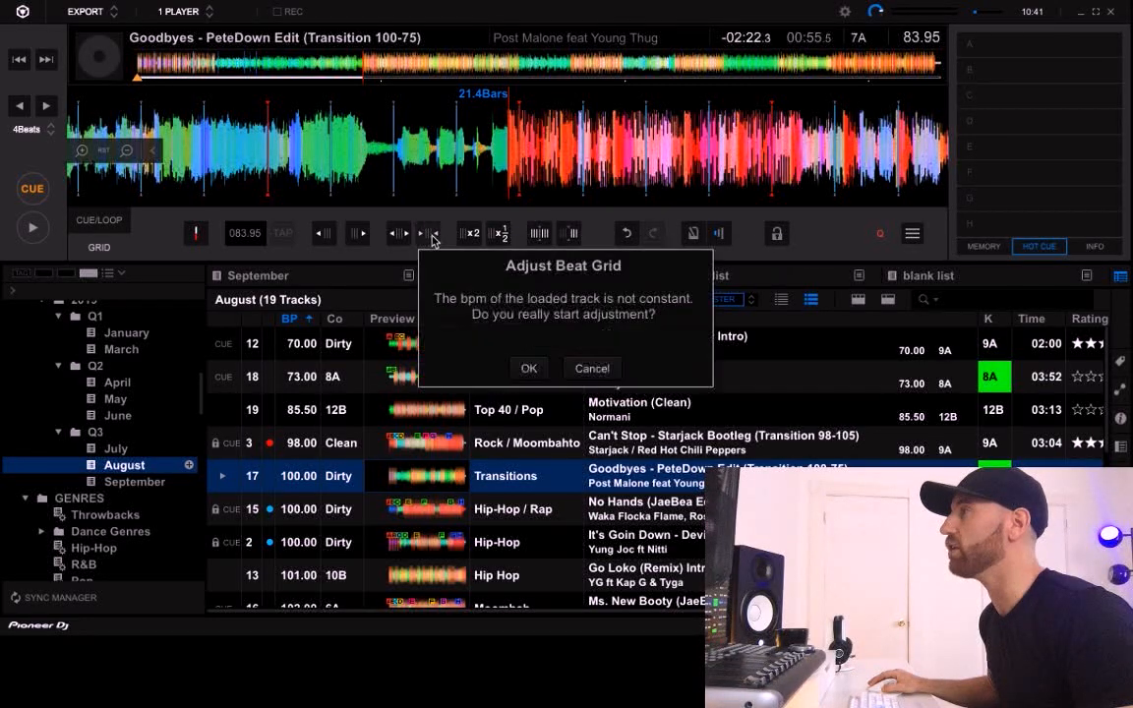
click(528, 369)
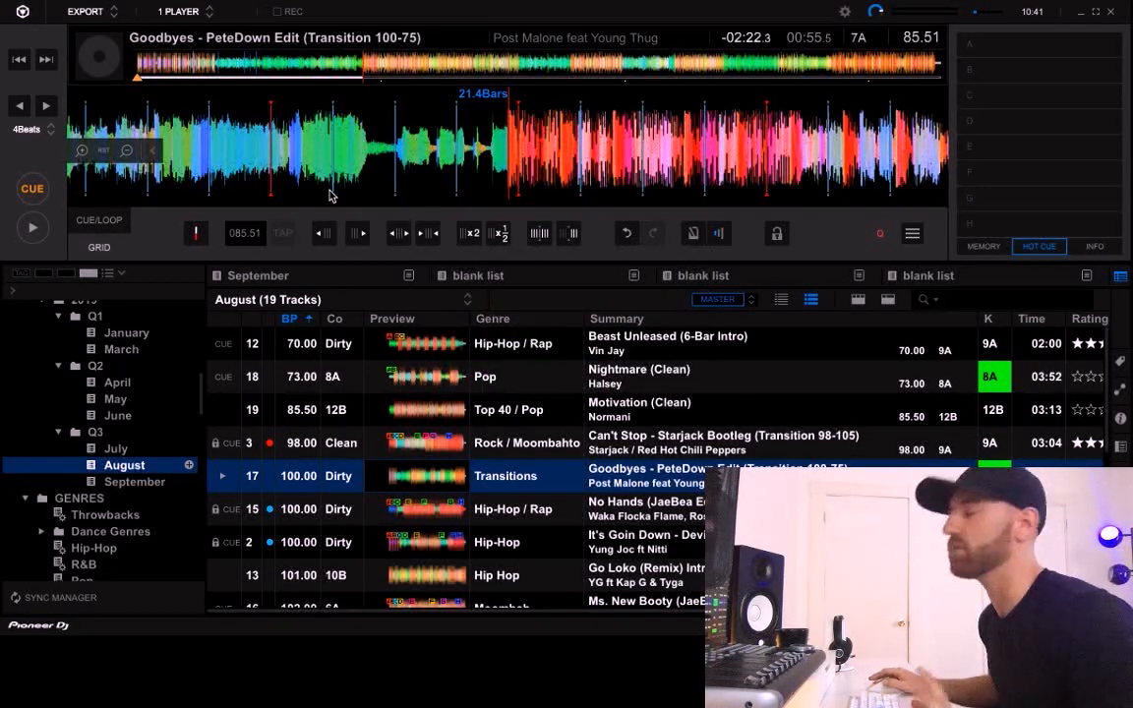
click(429, 233)
click(429, 233)
click(428, 233)
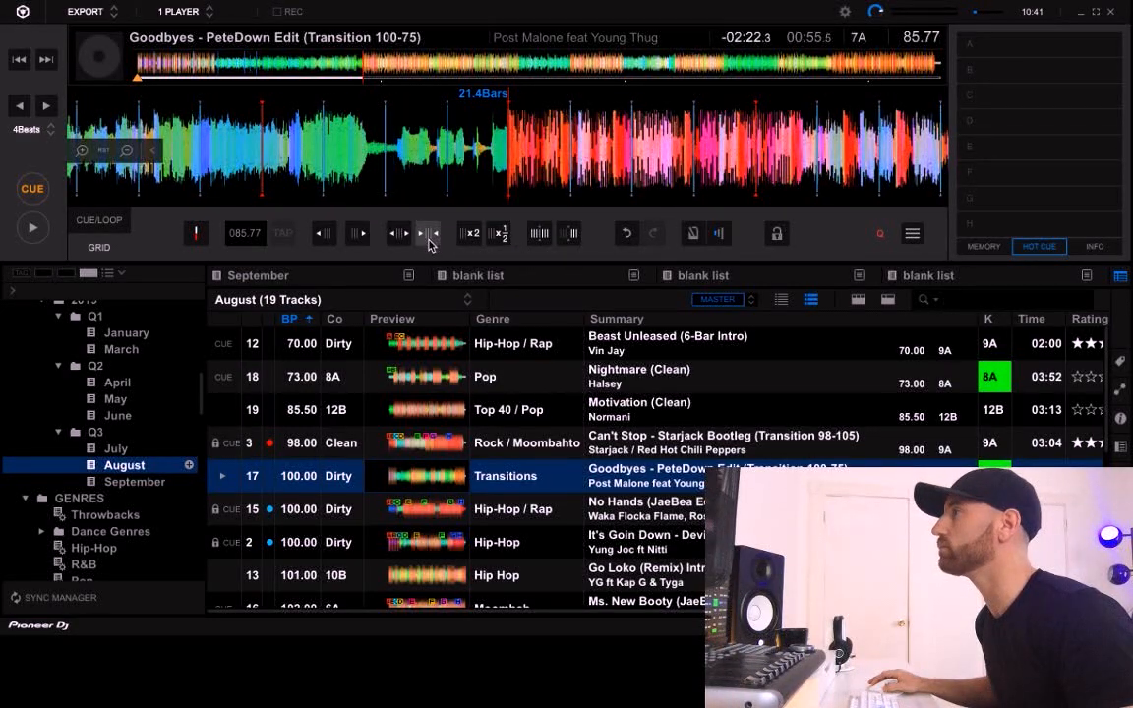
click(572, 235)
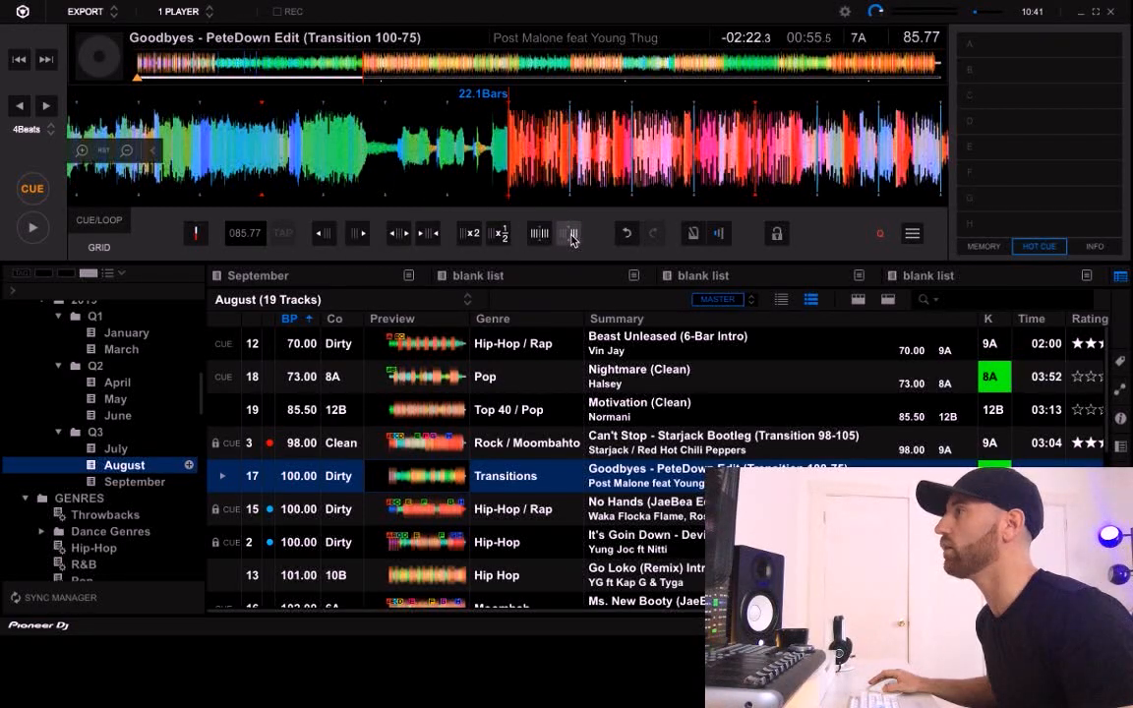
- Set the BPM of the section starting at 00:55.5 to 75
click(237, 236)
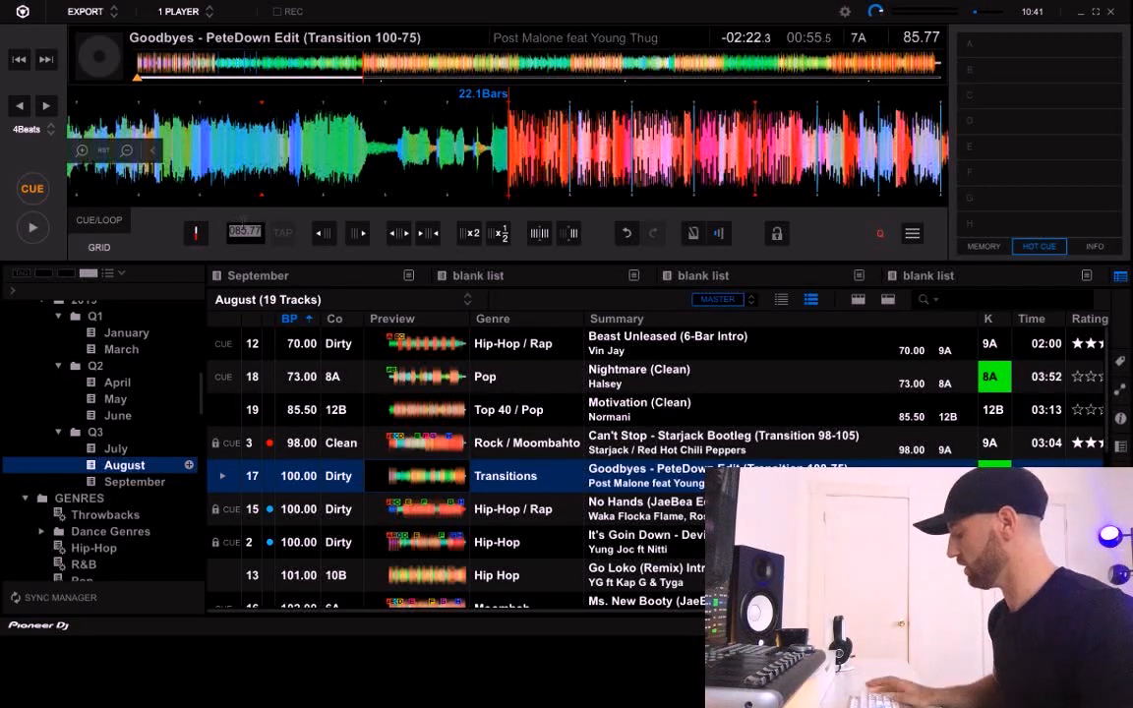
text(75)
key(Return)
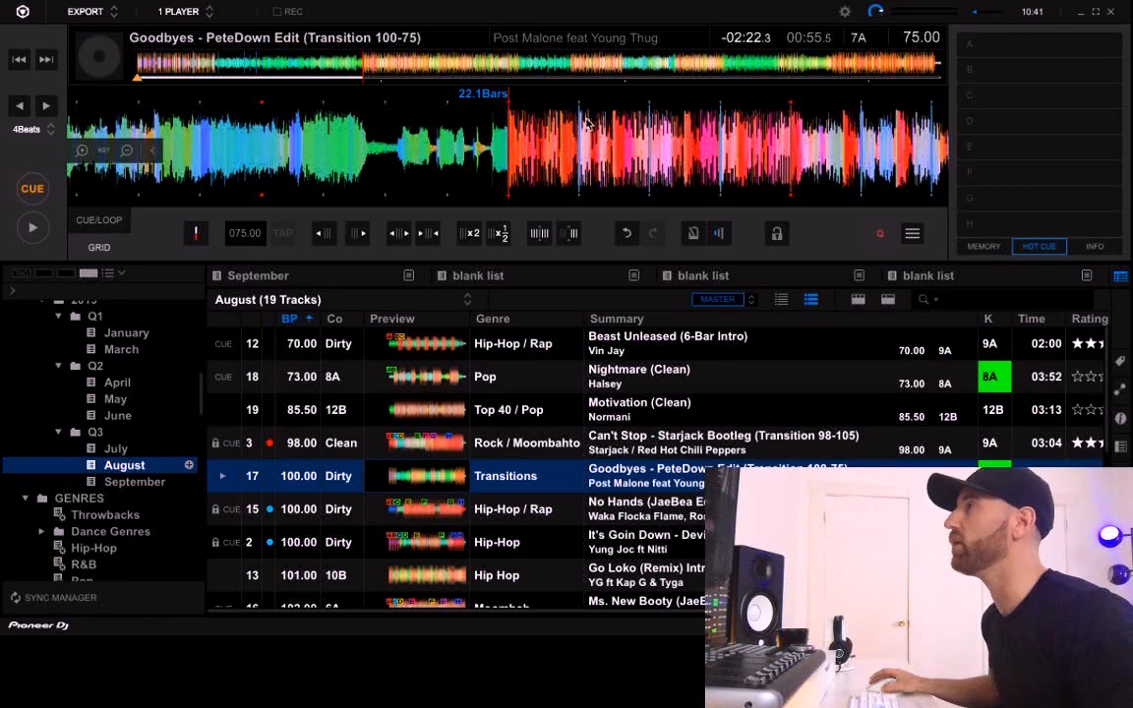
- Play the track after the drop, around 01:47 and around 02:57 to check the 75 BPM beat grid's alignment
key(space)
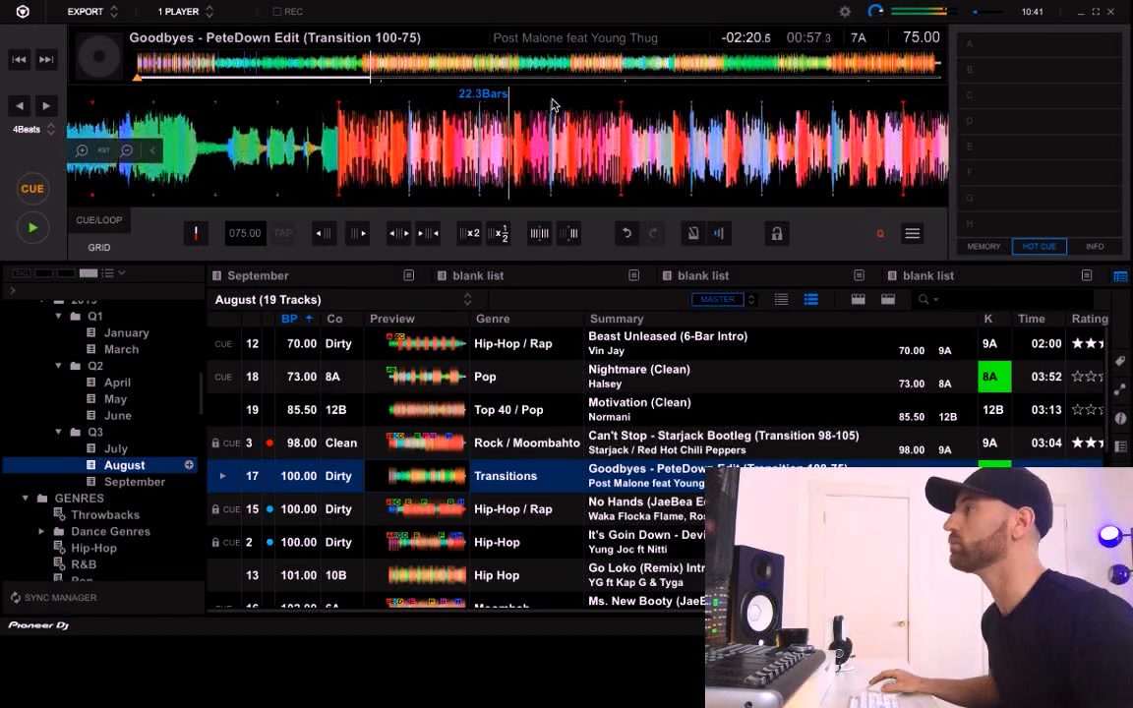
key(space)
click(575, 63)
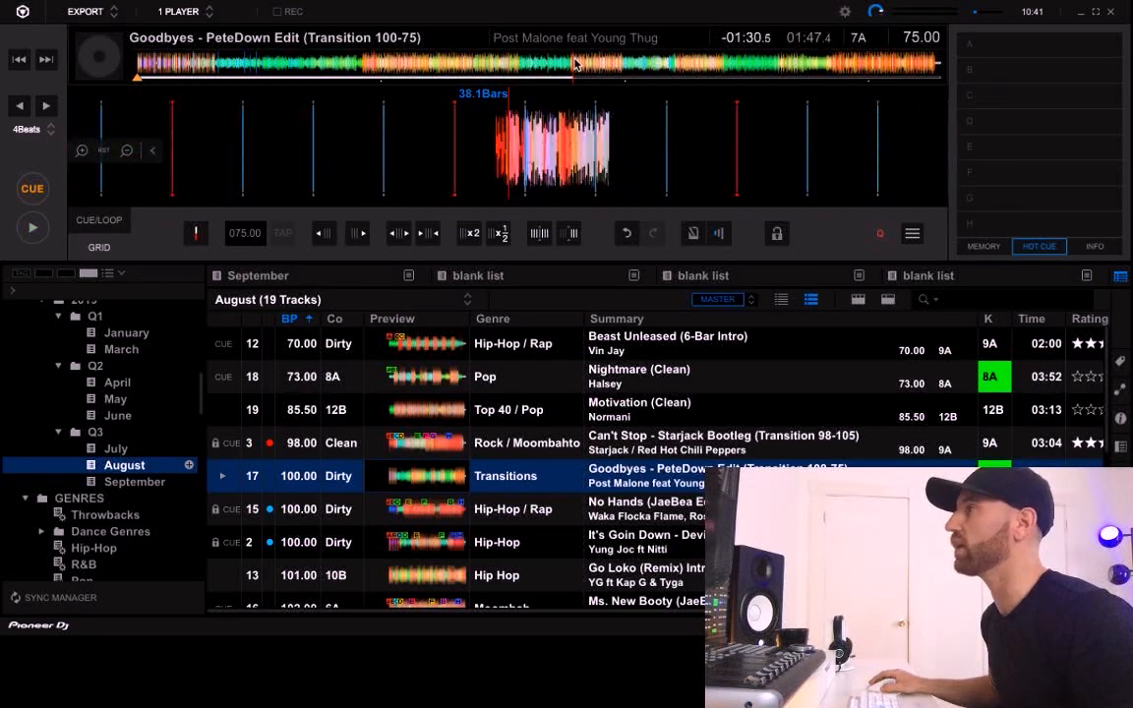
key(space)
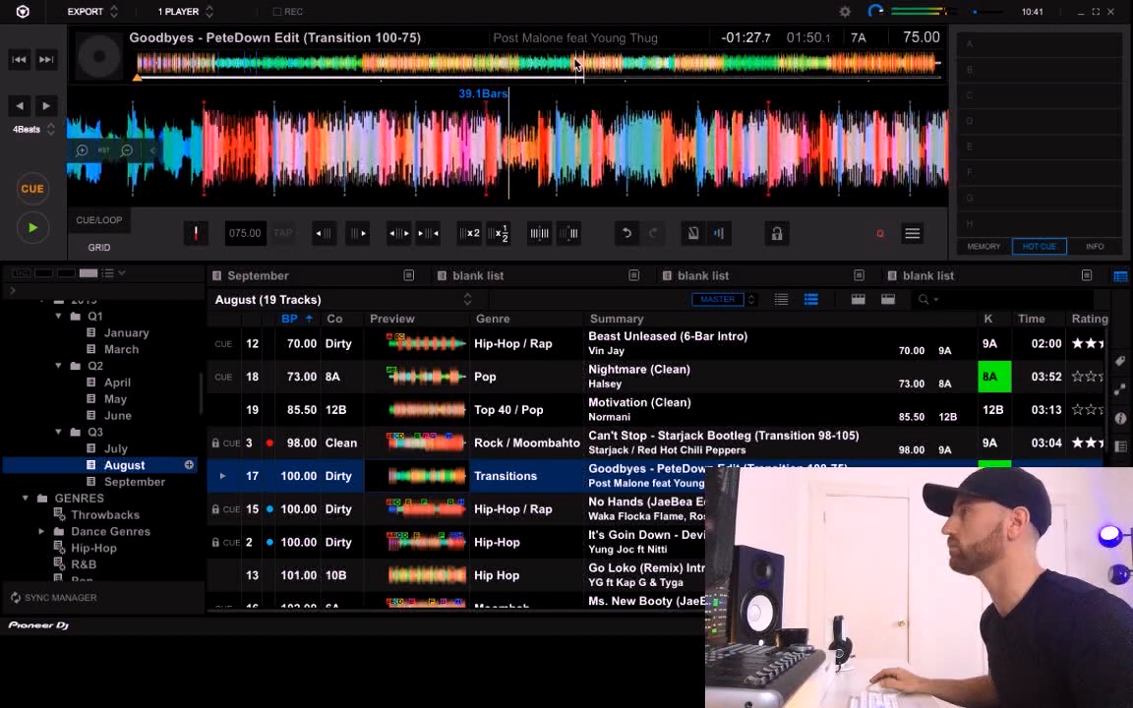
key(space)
click(857, 63)
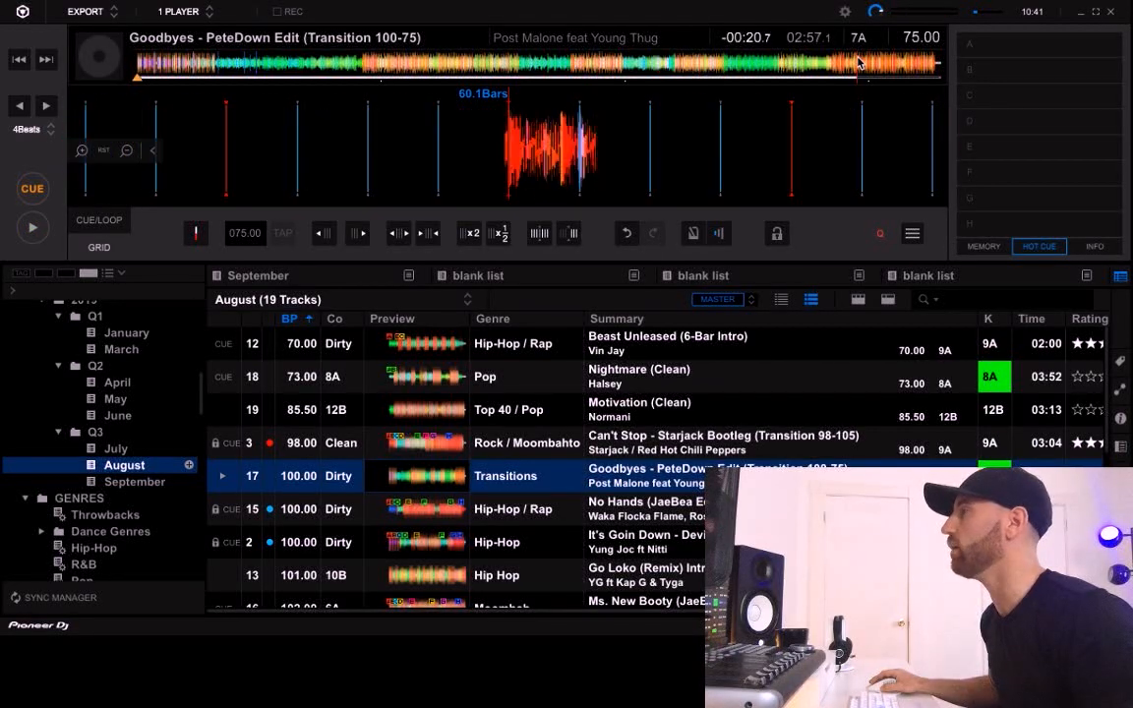
key(space)
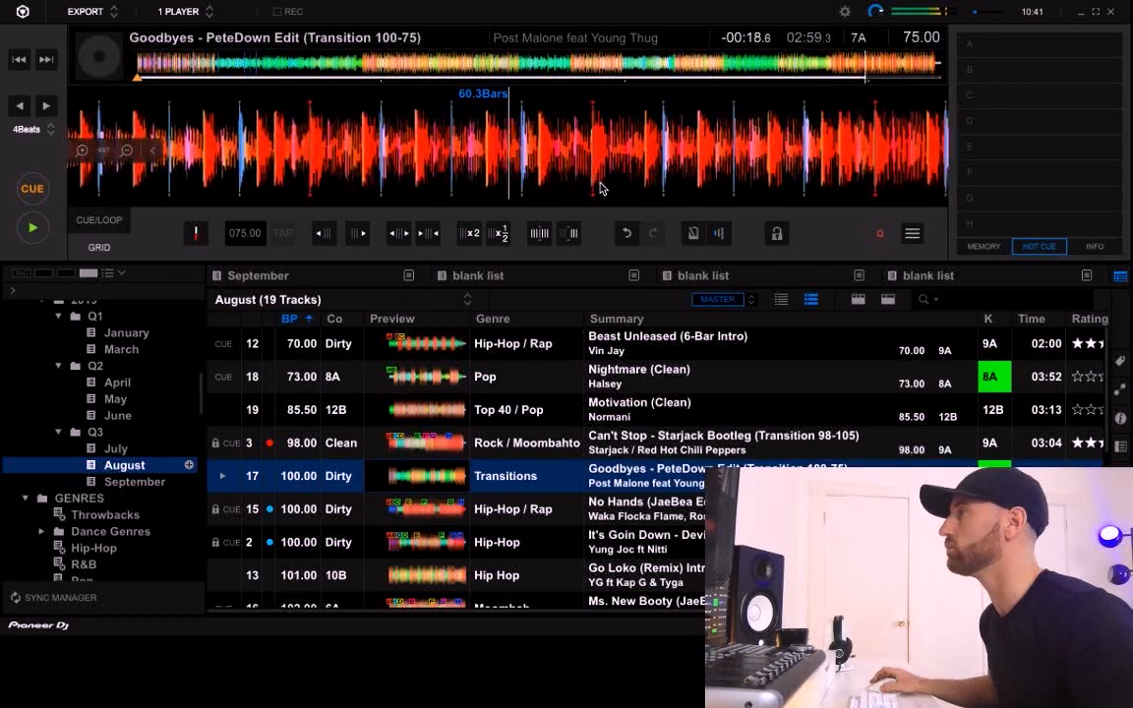
- Inspect the 75 BPM beat grid close up around 01:49 and play the section from 02:50 to check its alignment
key(space)
click(580, 63)
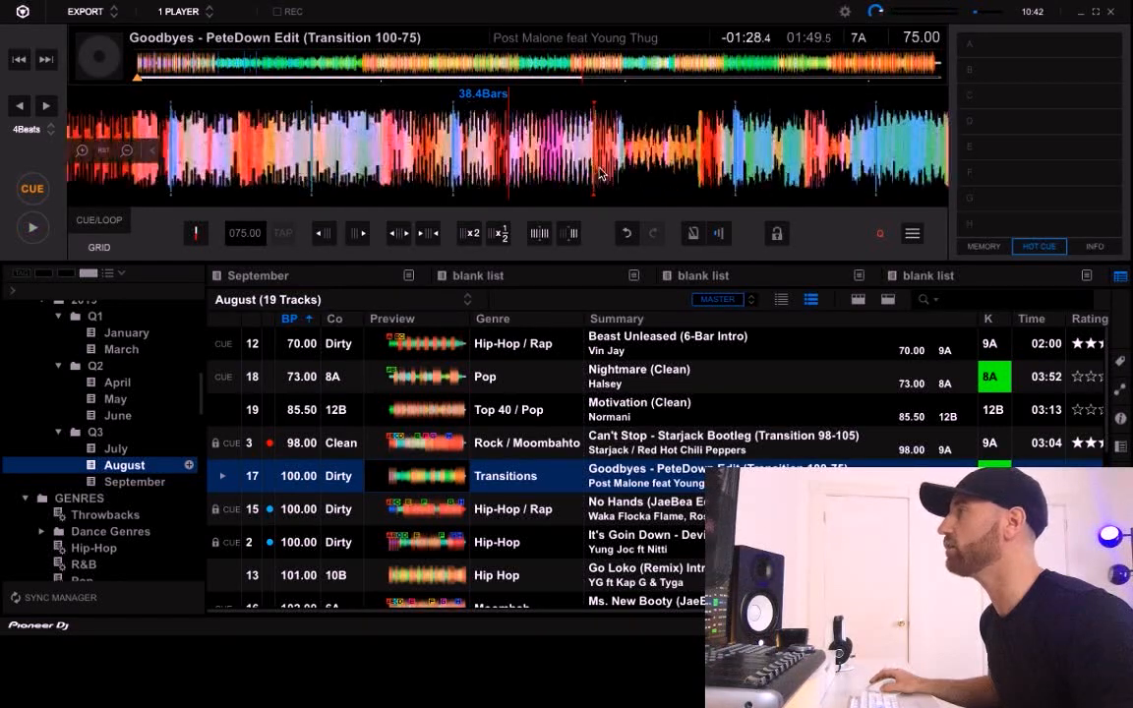
key(space)
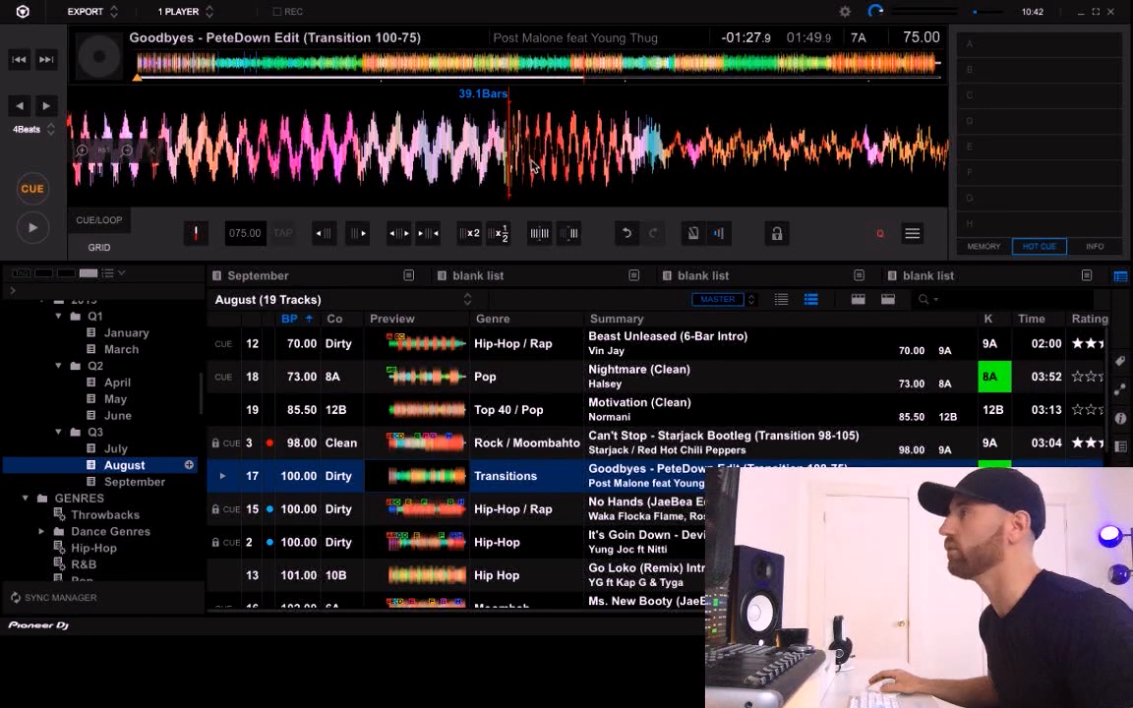
scroll(532, 165, down, 2)
scroll(532, 165, up, 2)
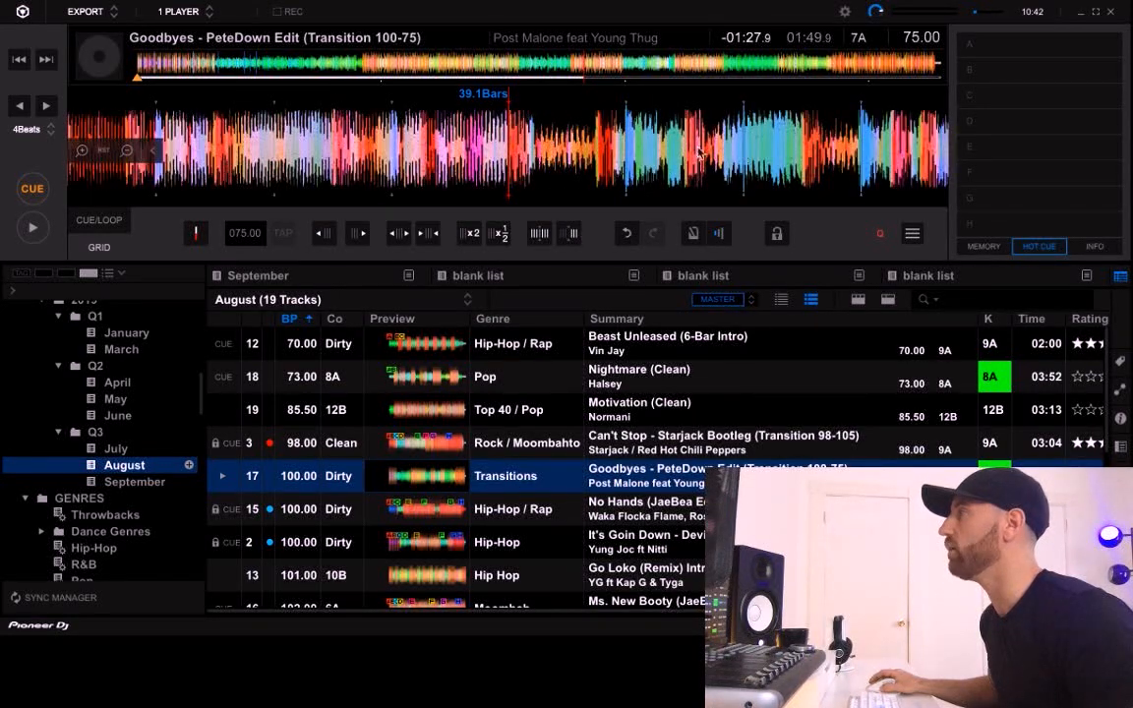
click(829, 78)
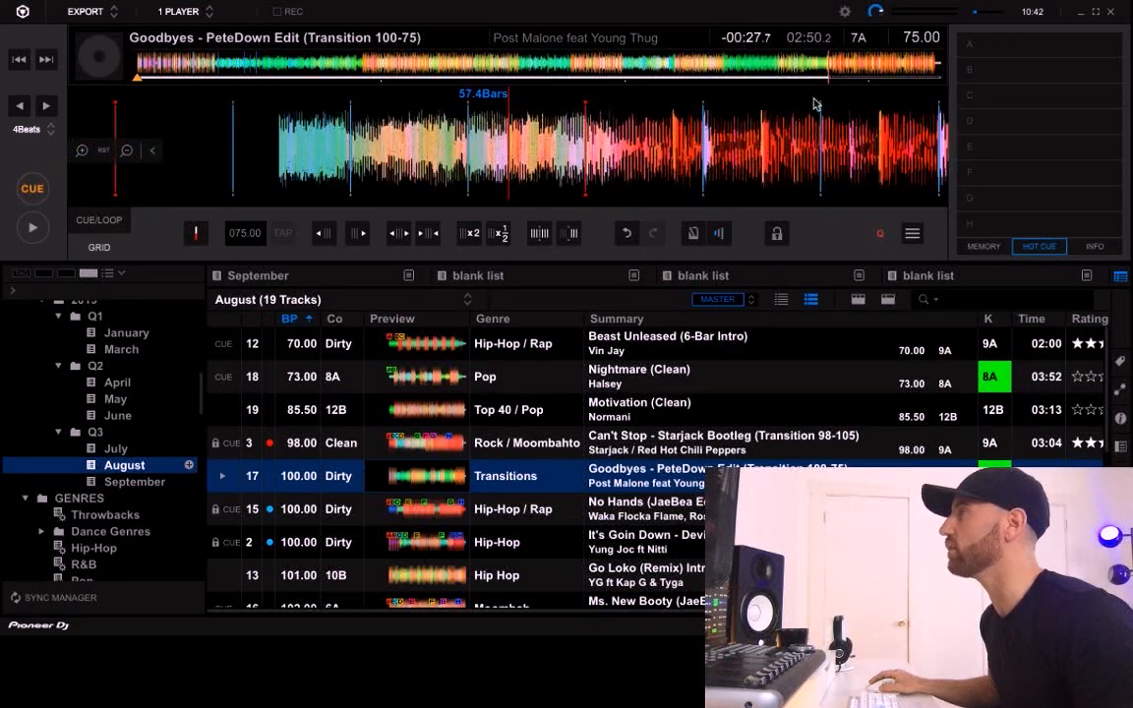
key(space)
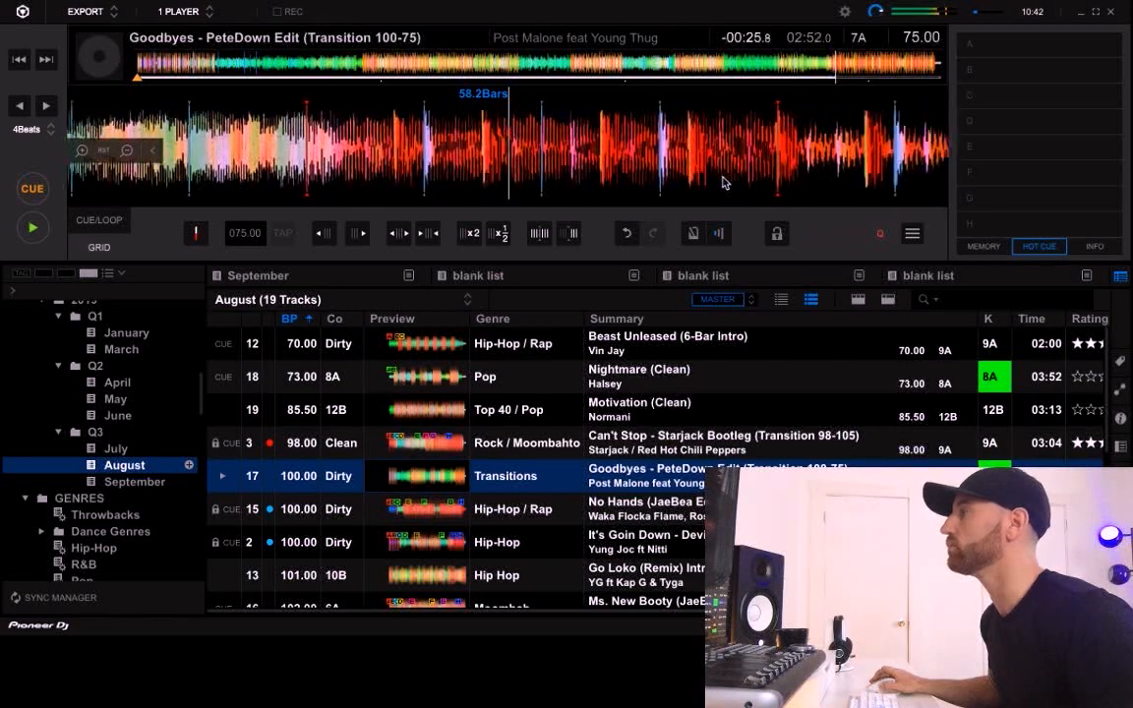
key(space)
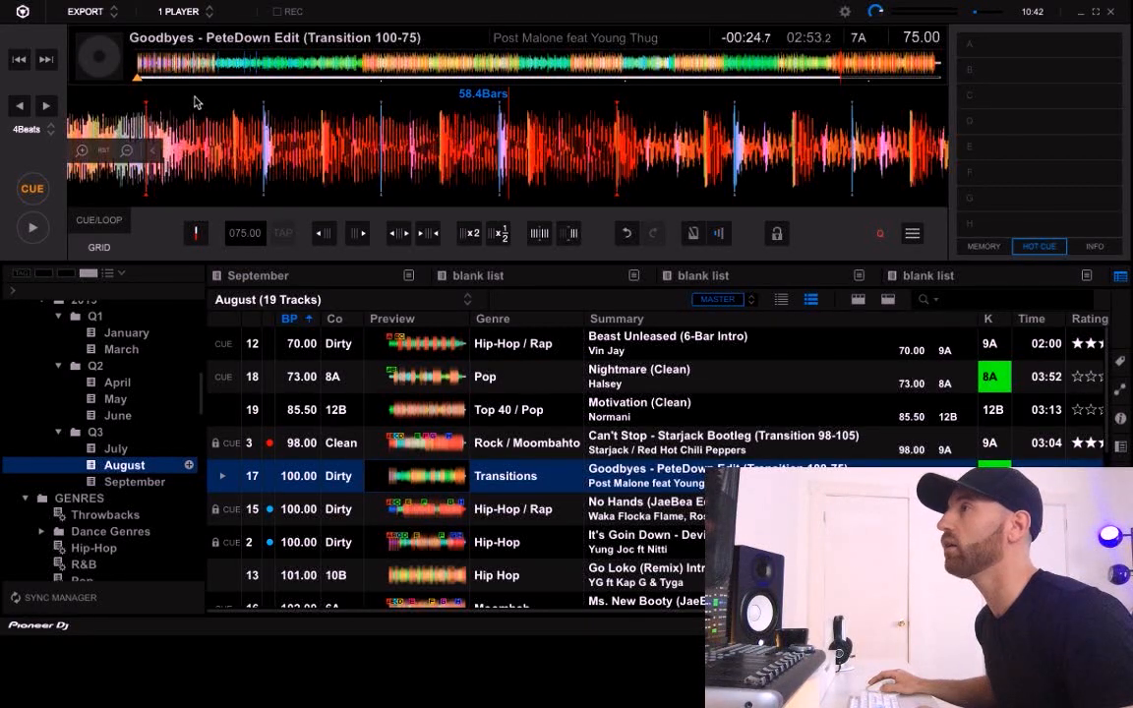
- Play the 100 BPM intro from about 00:07 and sample the slower section after 00:19 to check the beat grid
click(167, 68)
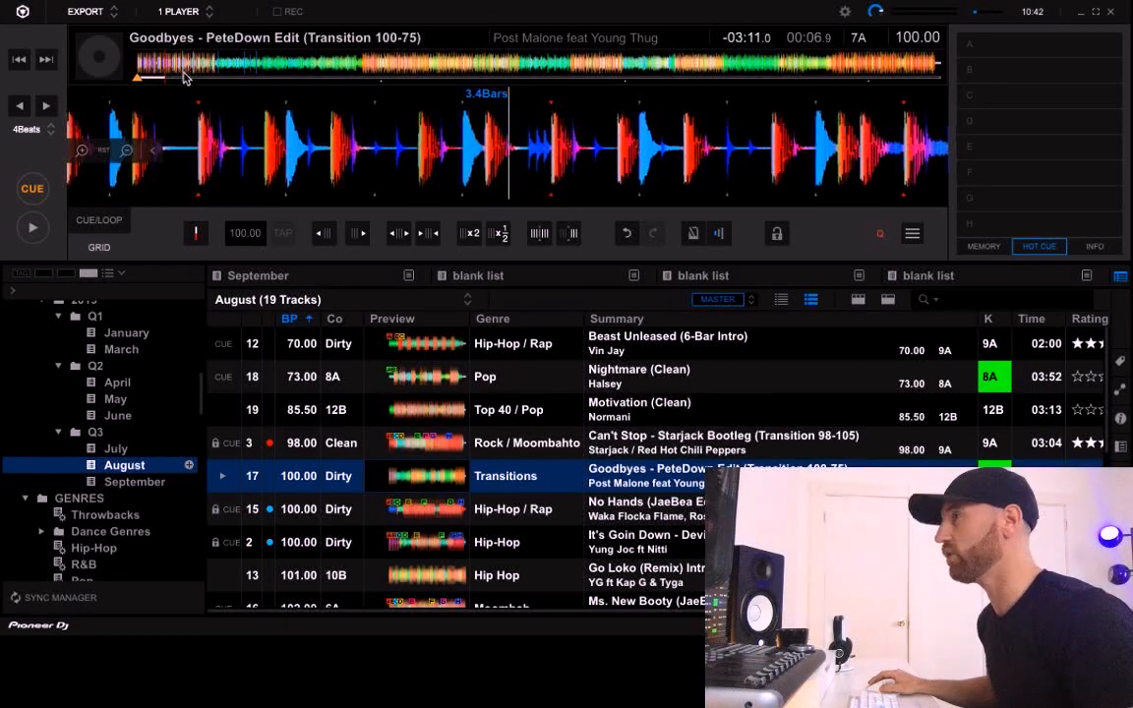
scroll(466, 170, down, 2)
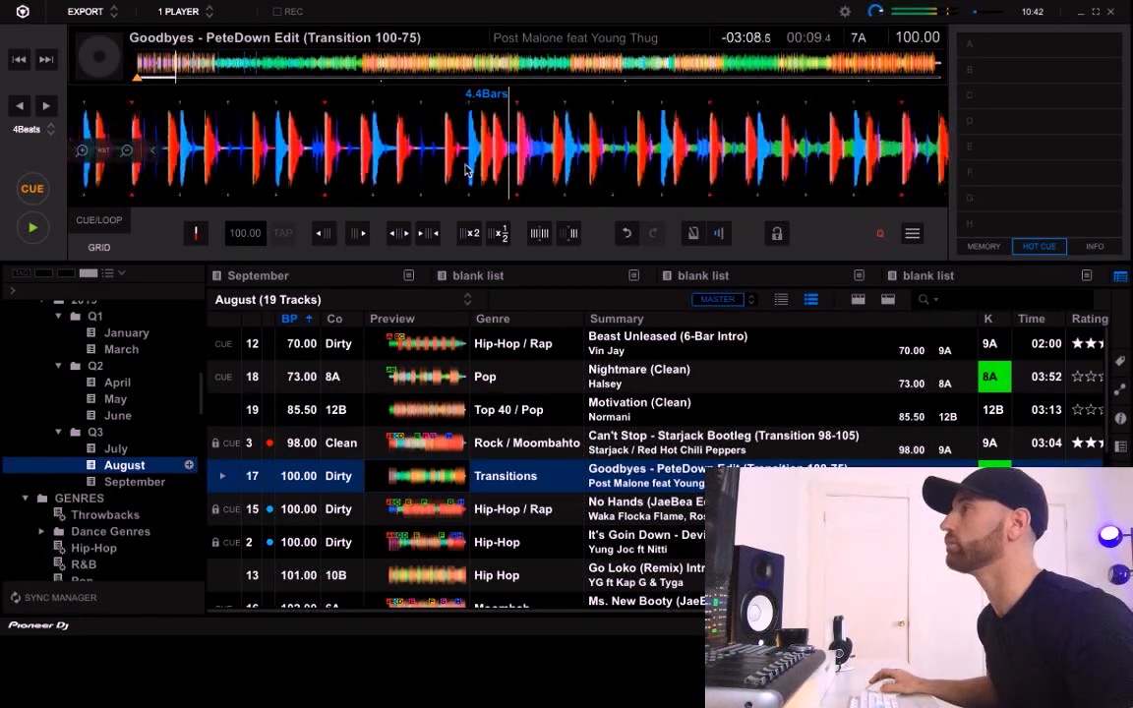
click(215, 67)
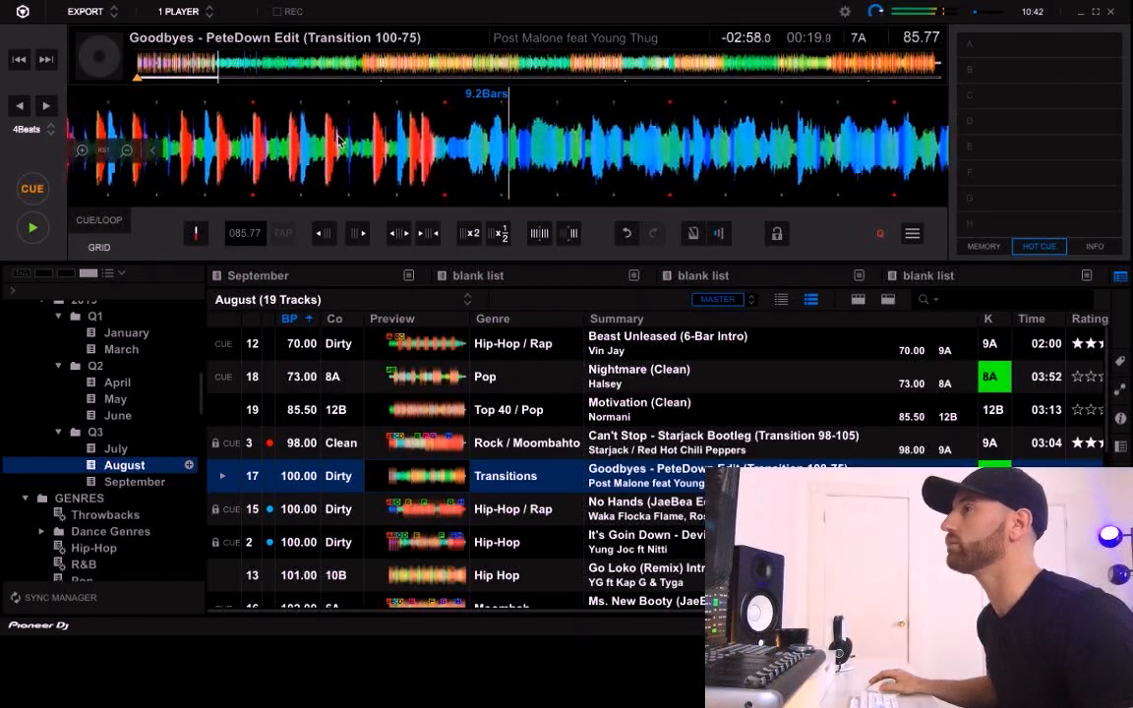
click(286, 68)
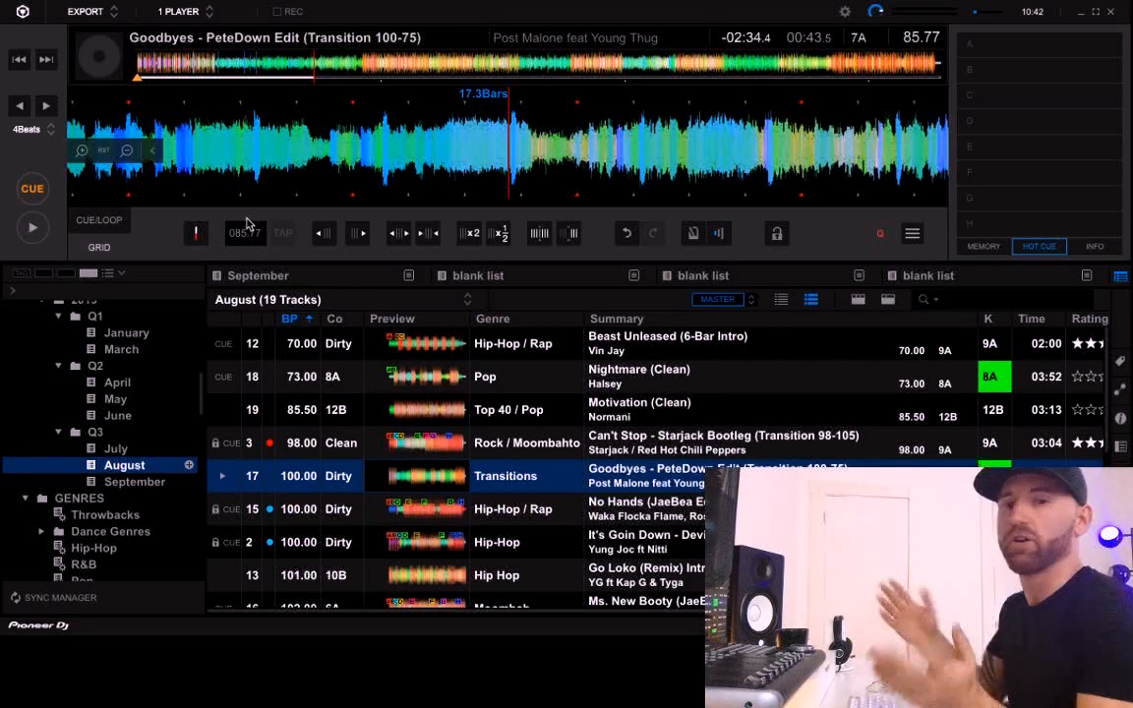
scroll(334, 187, down, 4)
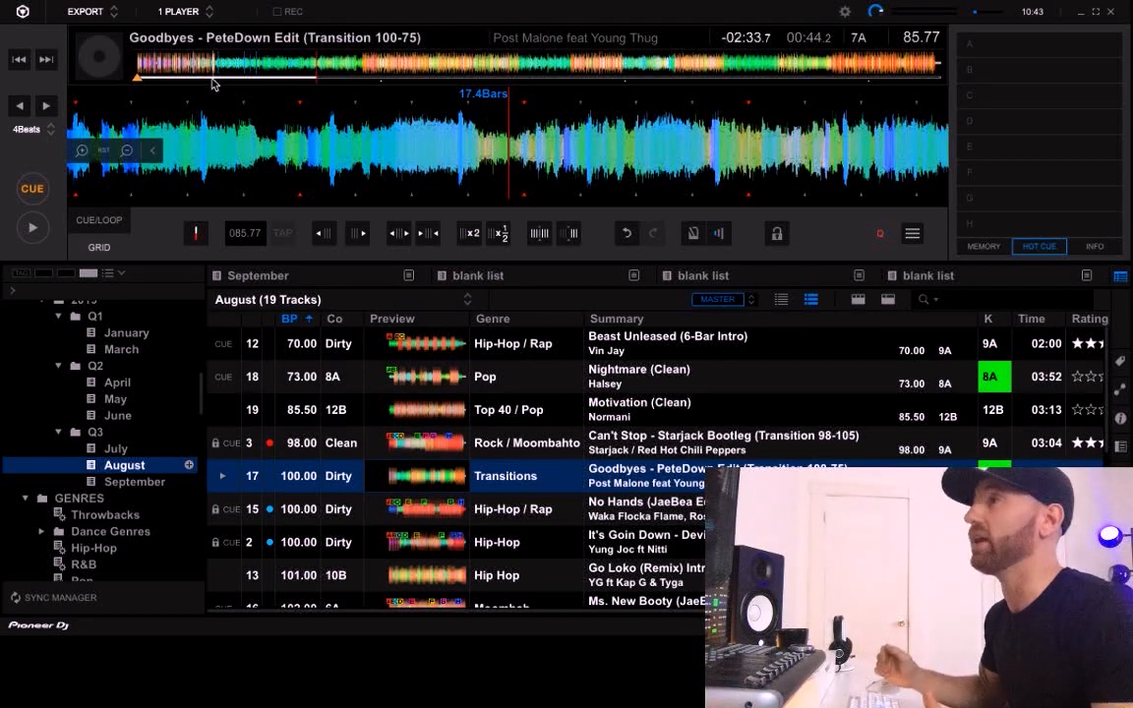
- Play through the tempo change at 00:18, the section around 00:44, and the drop from 00:53 to check the beat grid
click(212, 83)
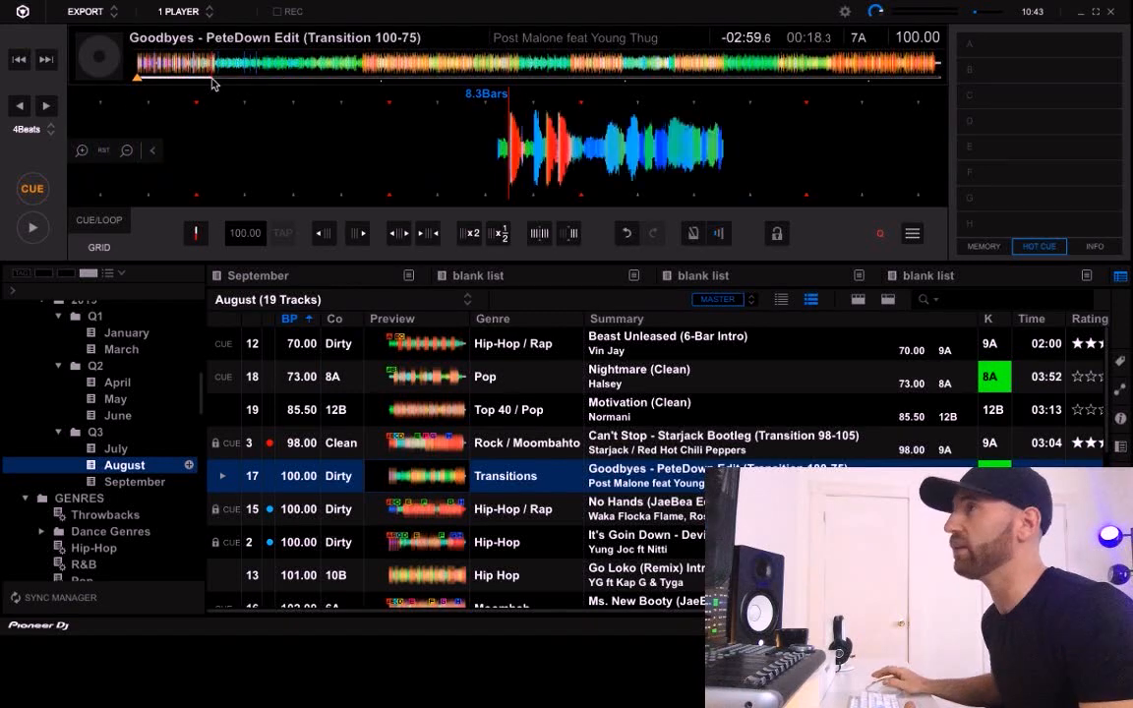
key(space)
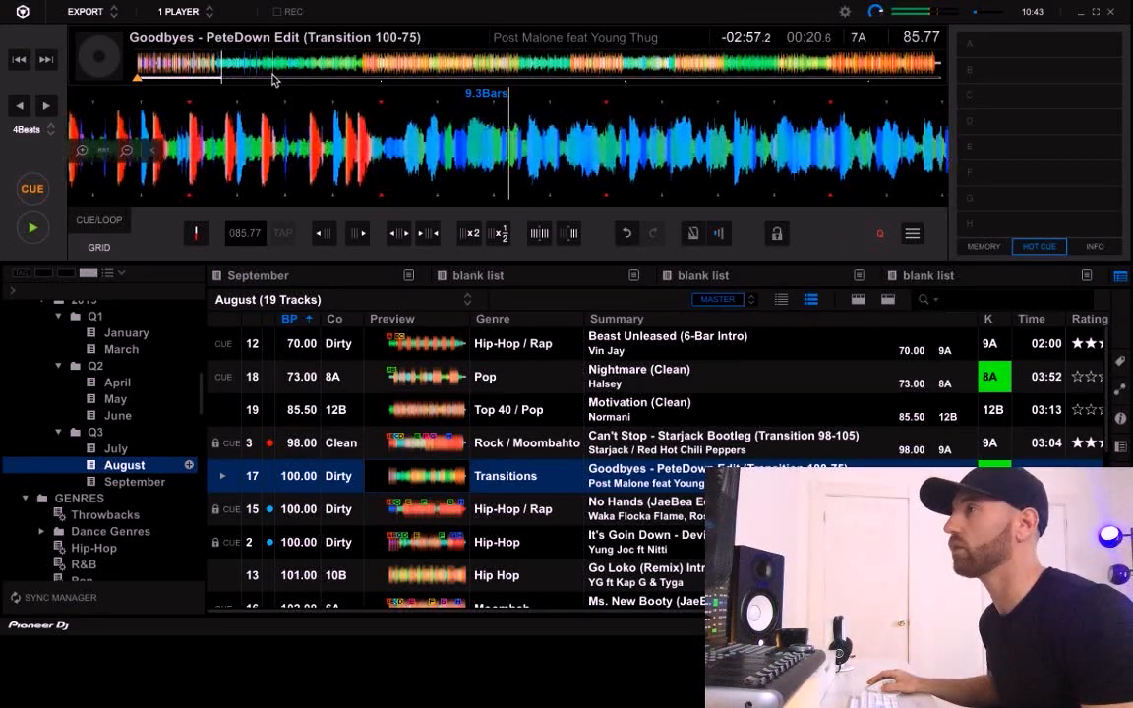
click(308, 73)
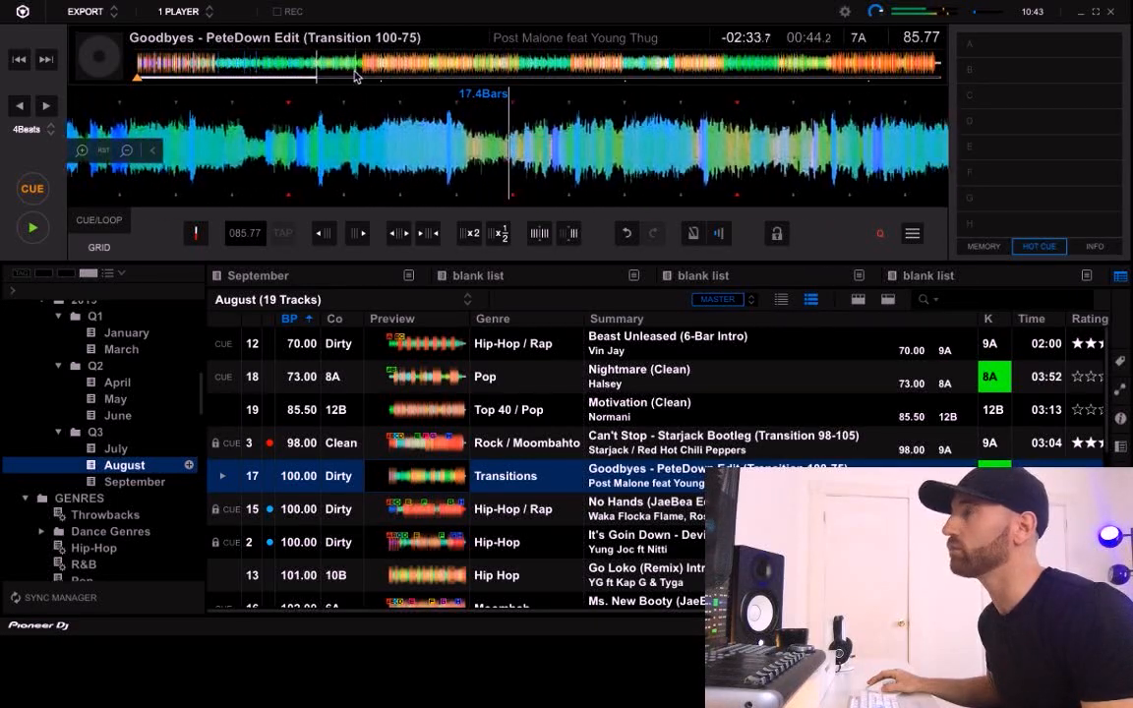
key(space)
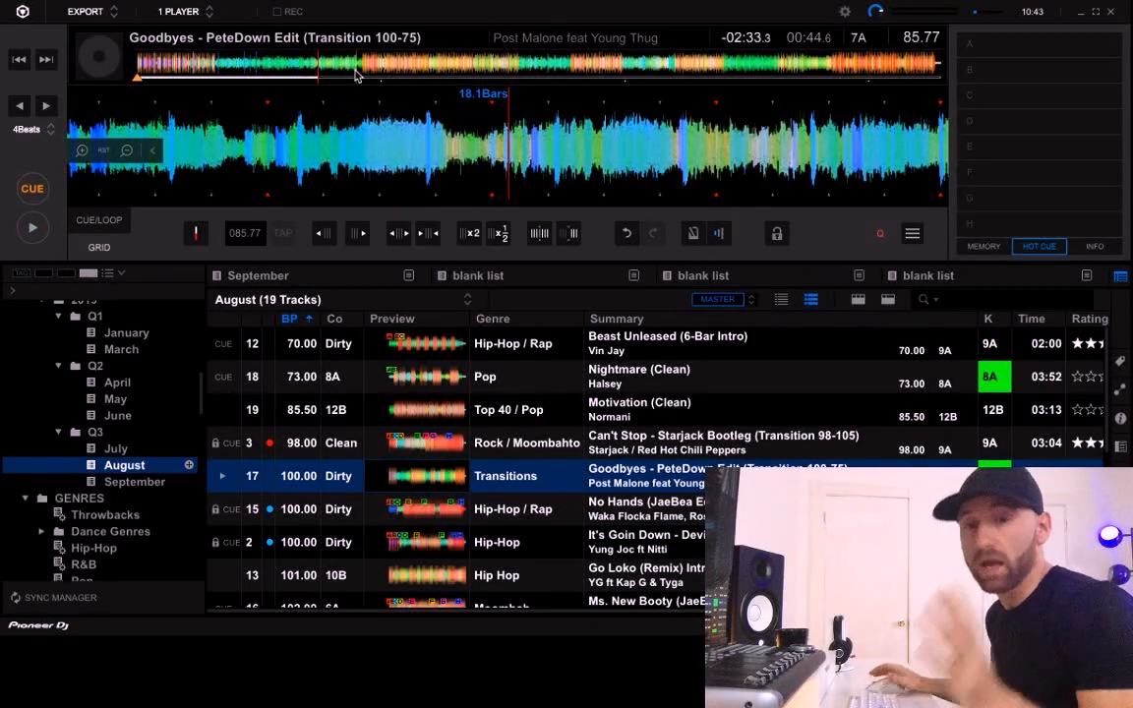
click(356, 76)
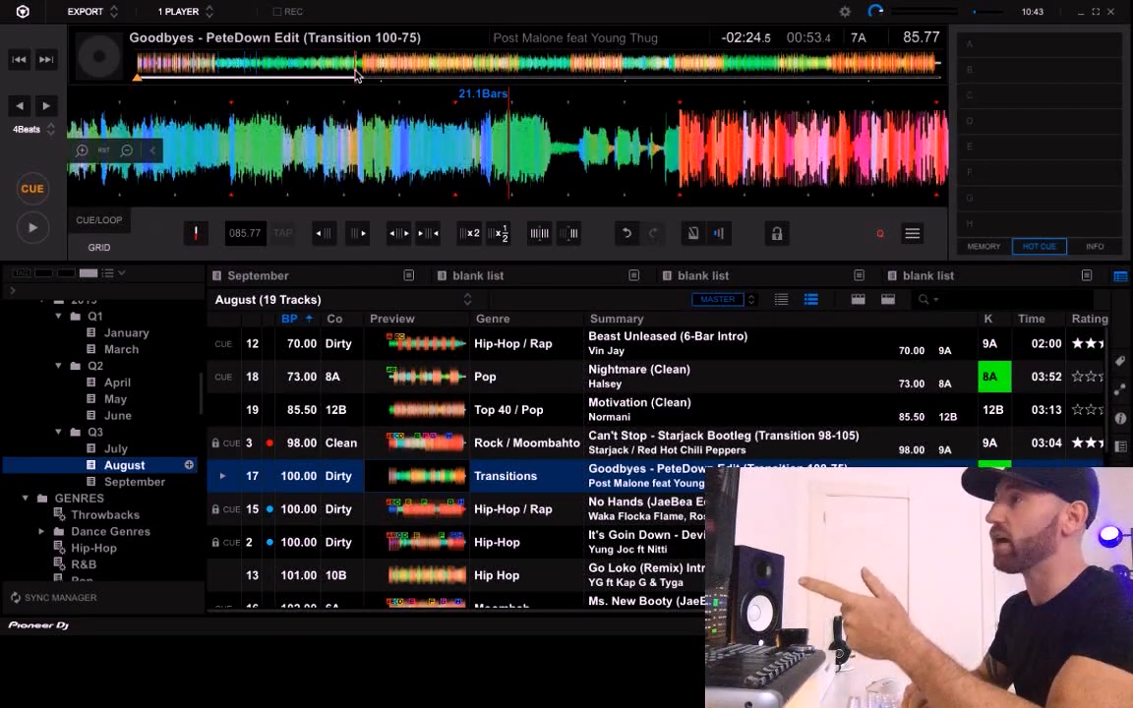
key(space)
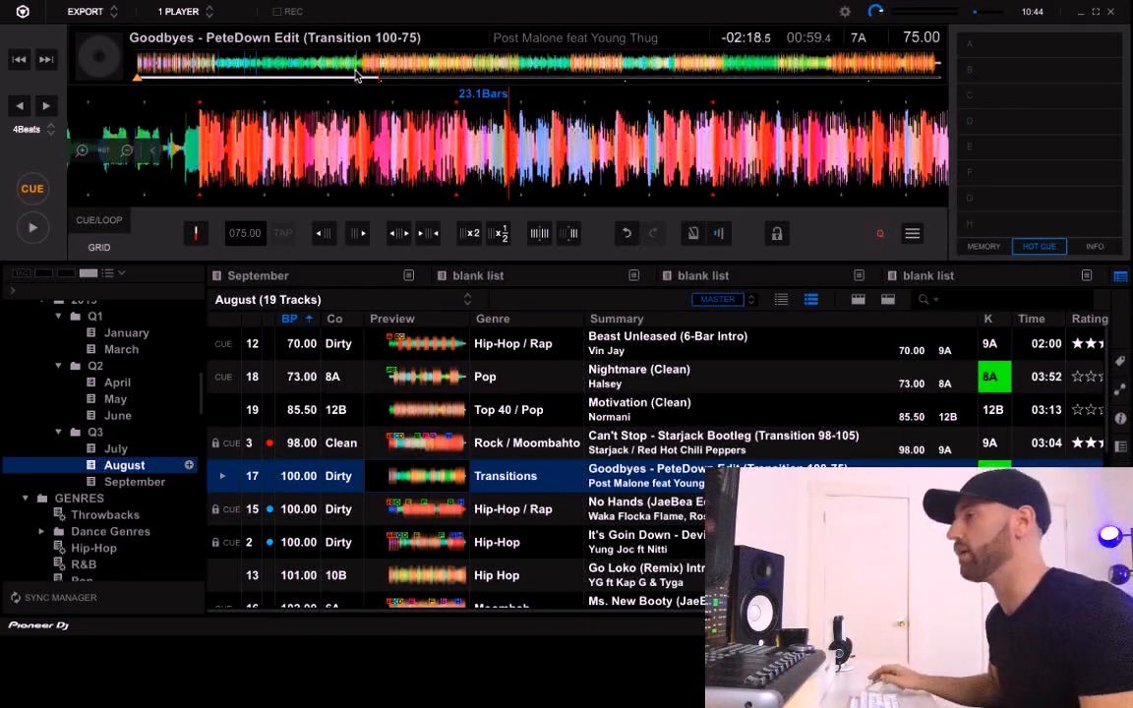
- Load Can't Stop - Starjack Bootleg (Transition 98-105) and play its hype, verse and chorus sections through Drop 1 to review the tempo transition
double_click(626, 449)
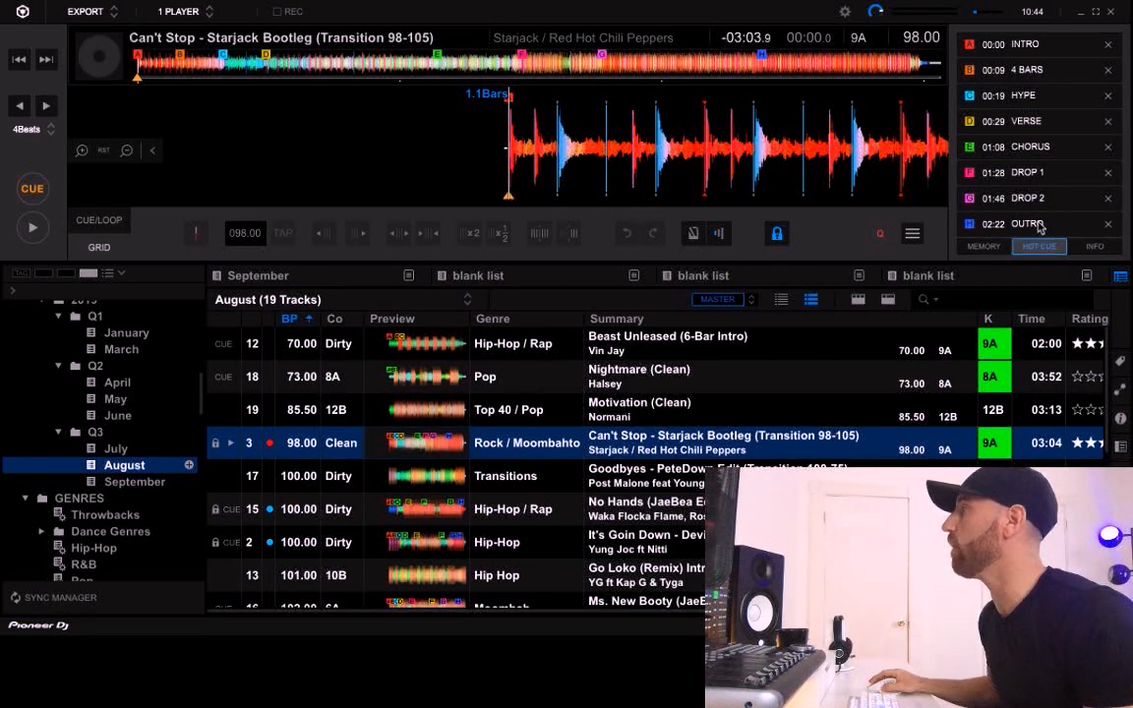
click(208, 74)
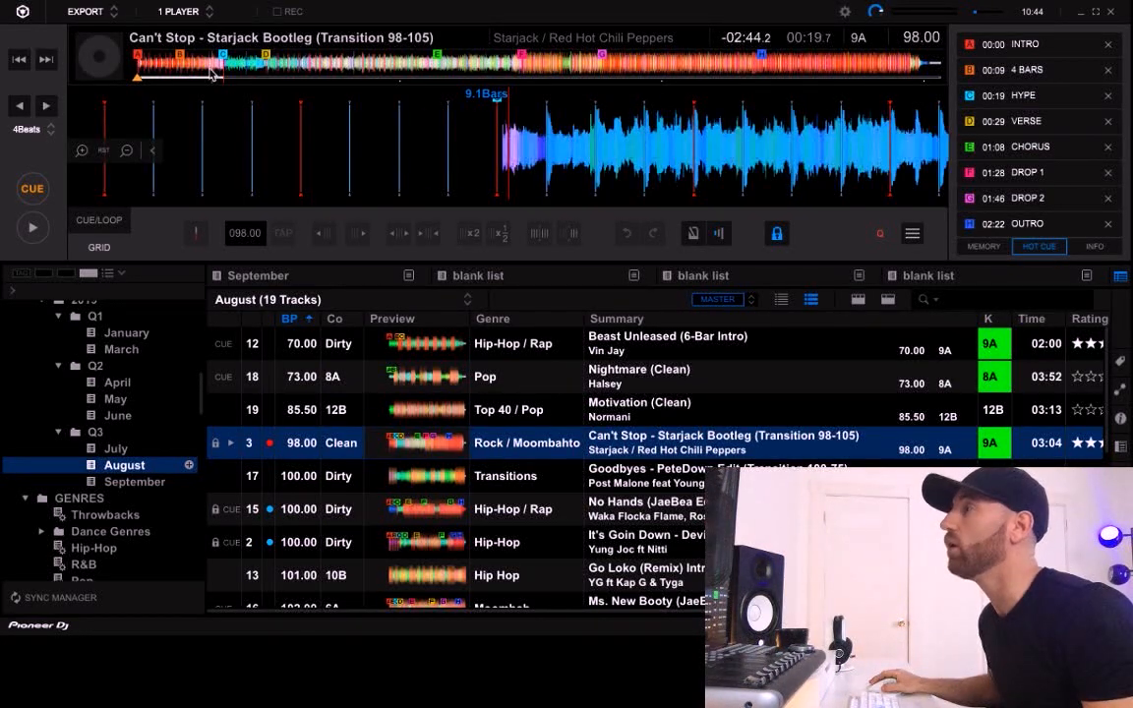
key(space)
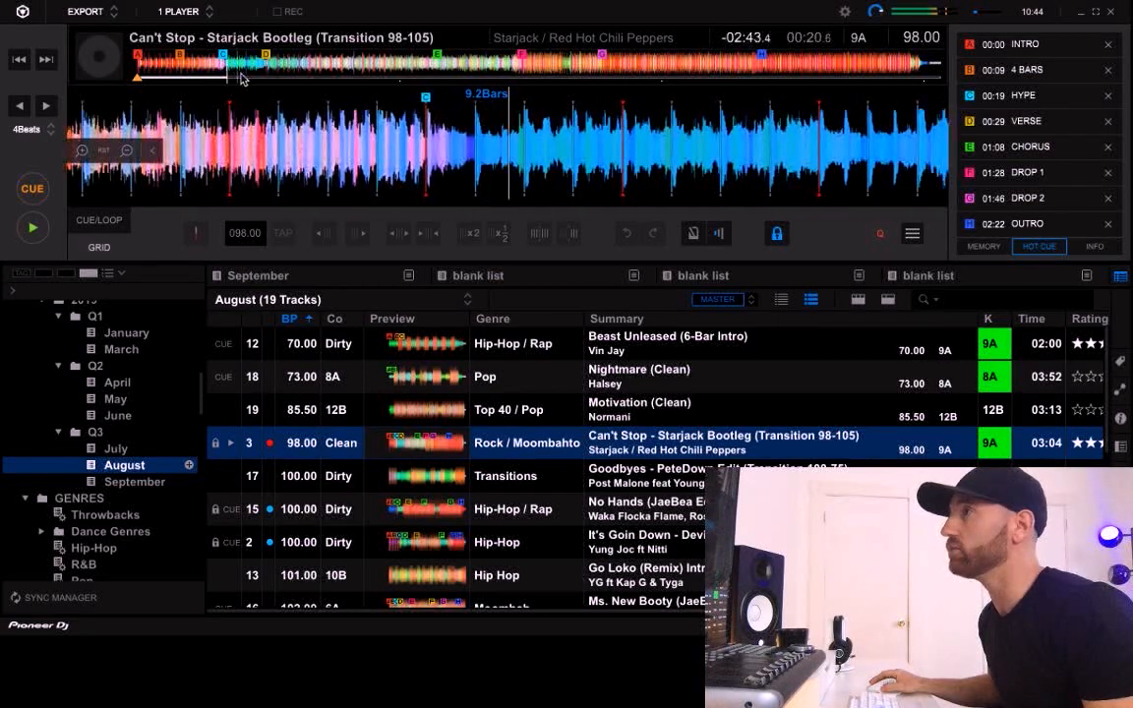
click(264, 74)
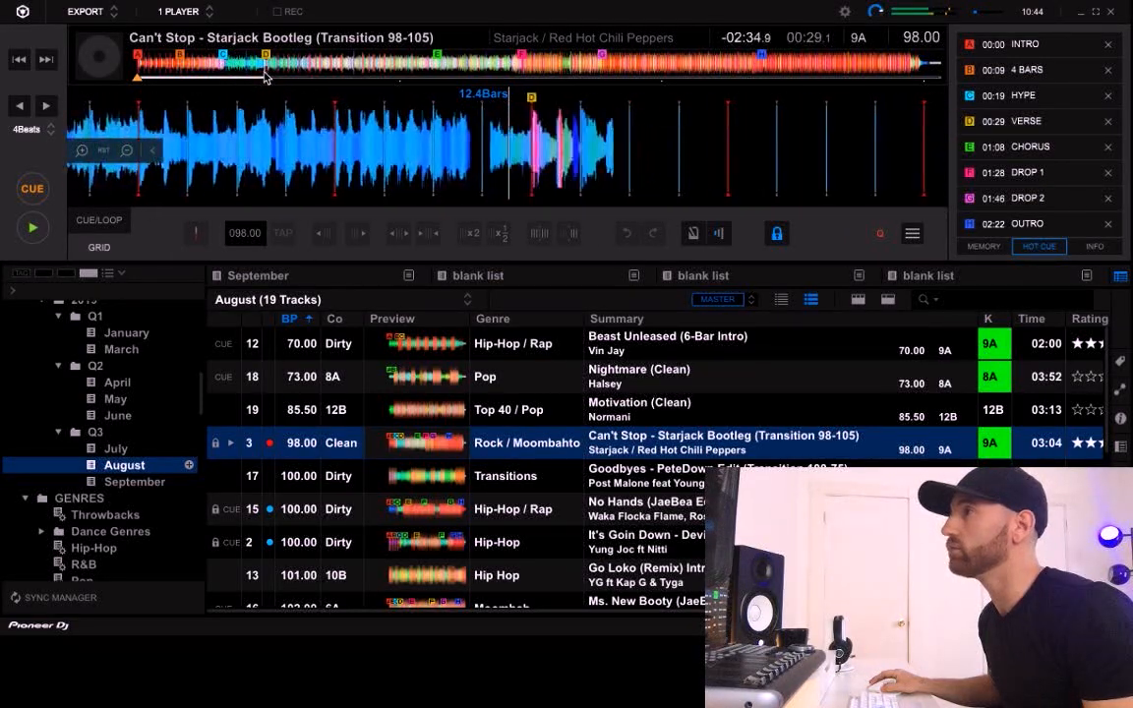
click(387, 66)
click(443, 66)
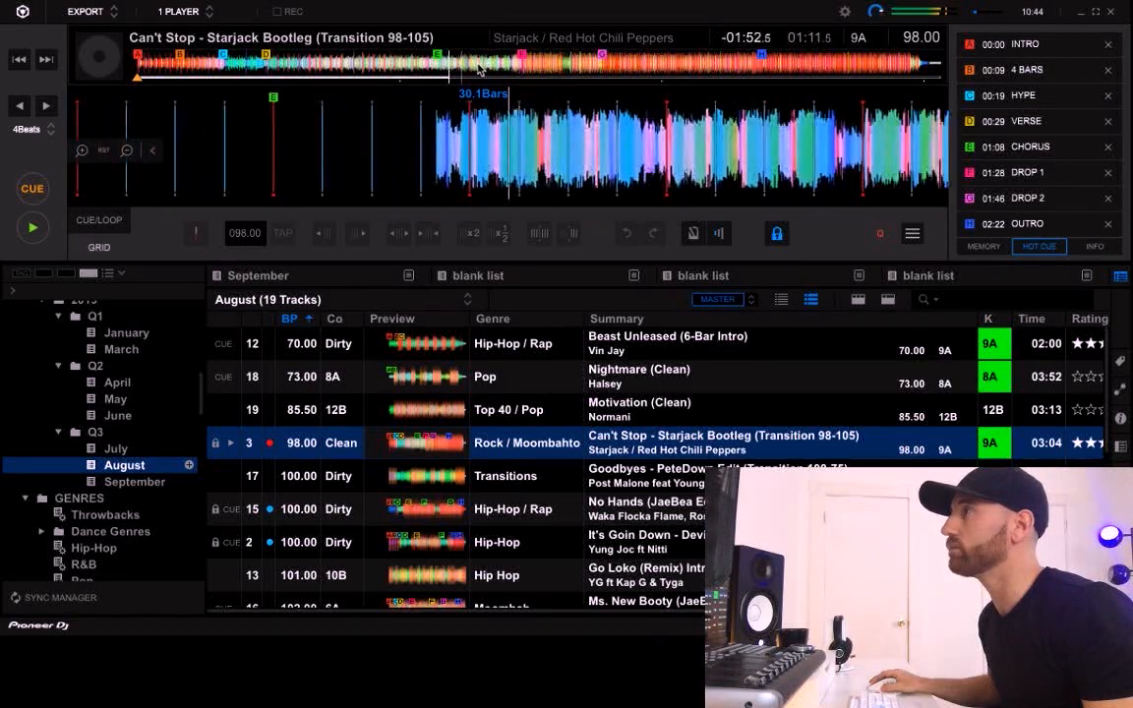
click(489, 67)
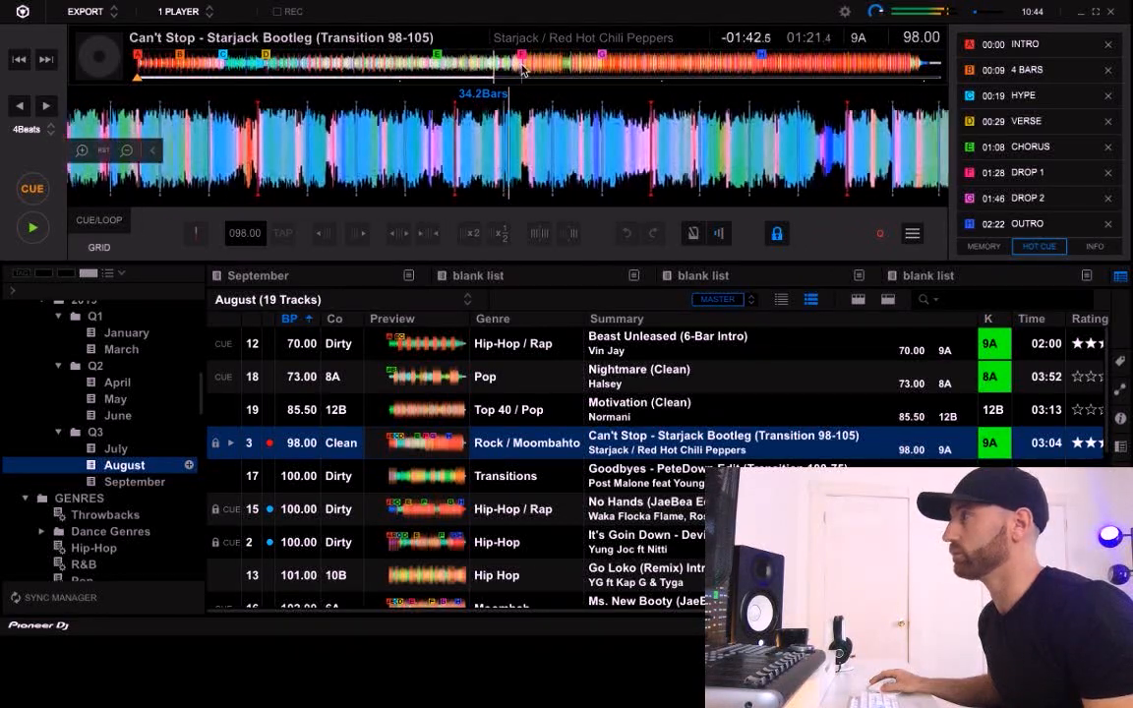
click(518, 71)
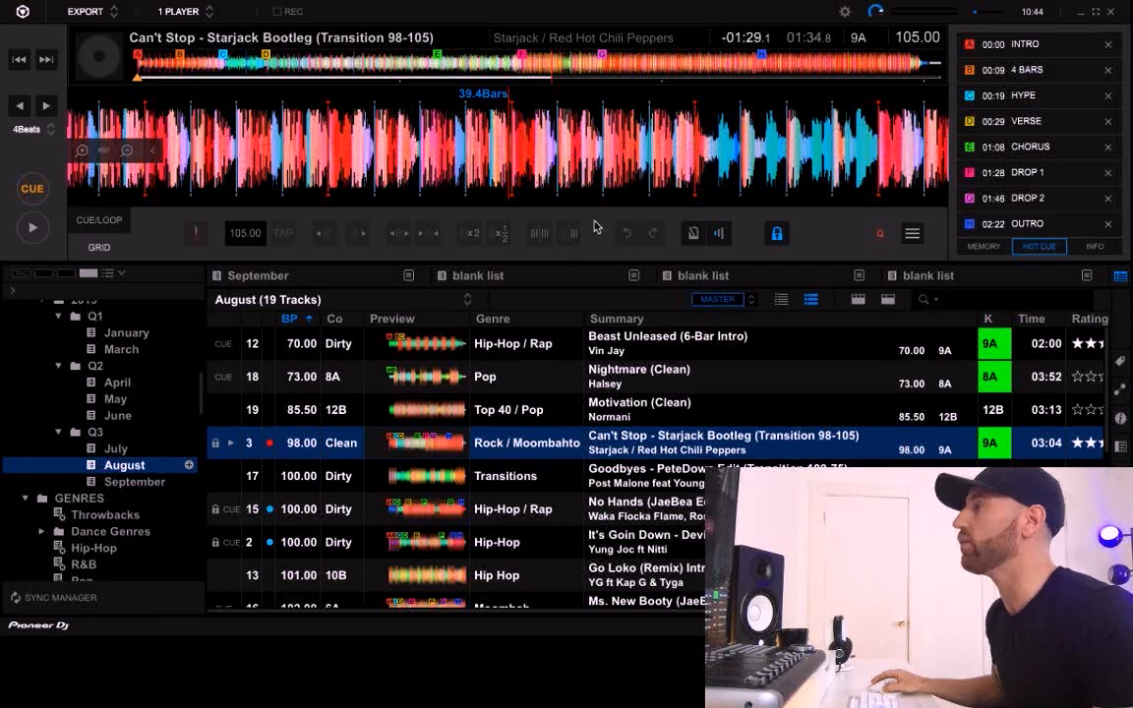
- Unlock the Can't Stop track's beat grid for editing and lock it again
click(777, 236)
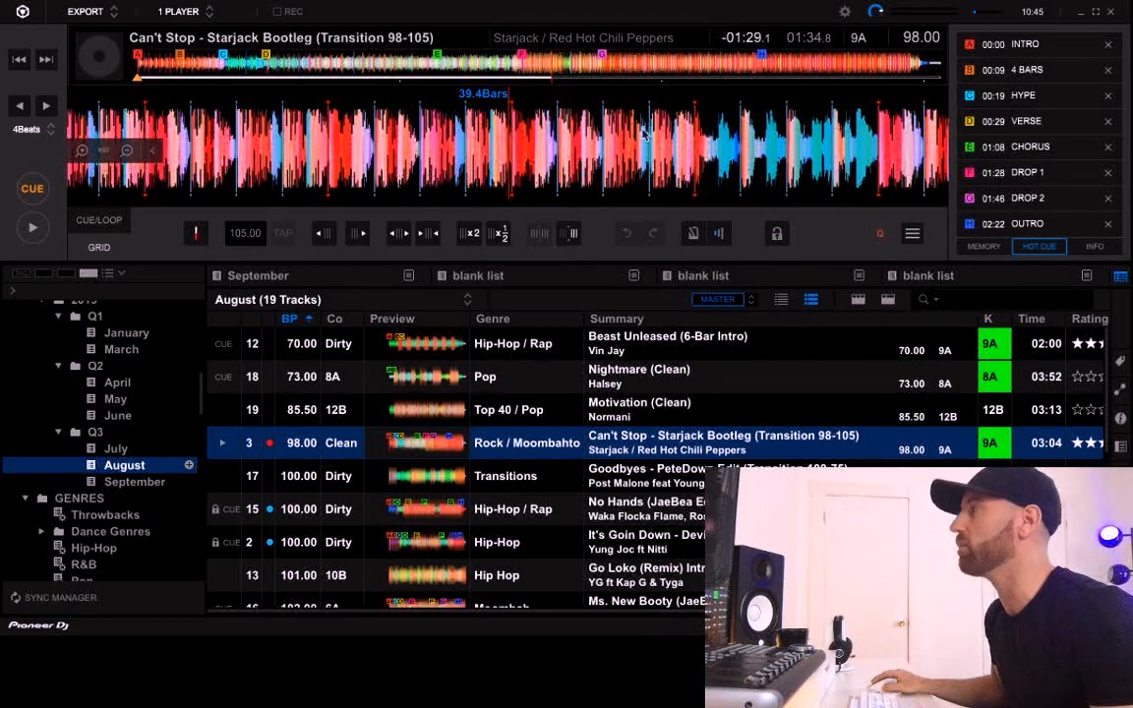
click(774, 235)
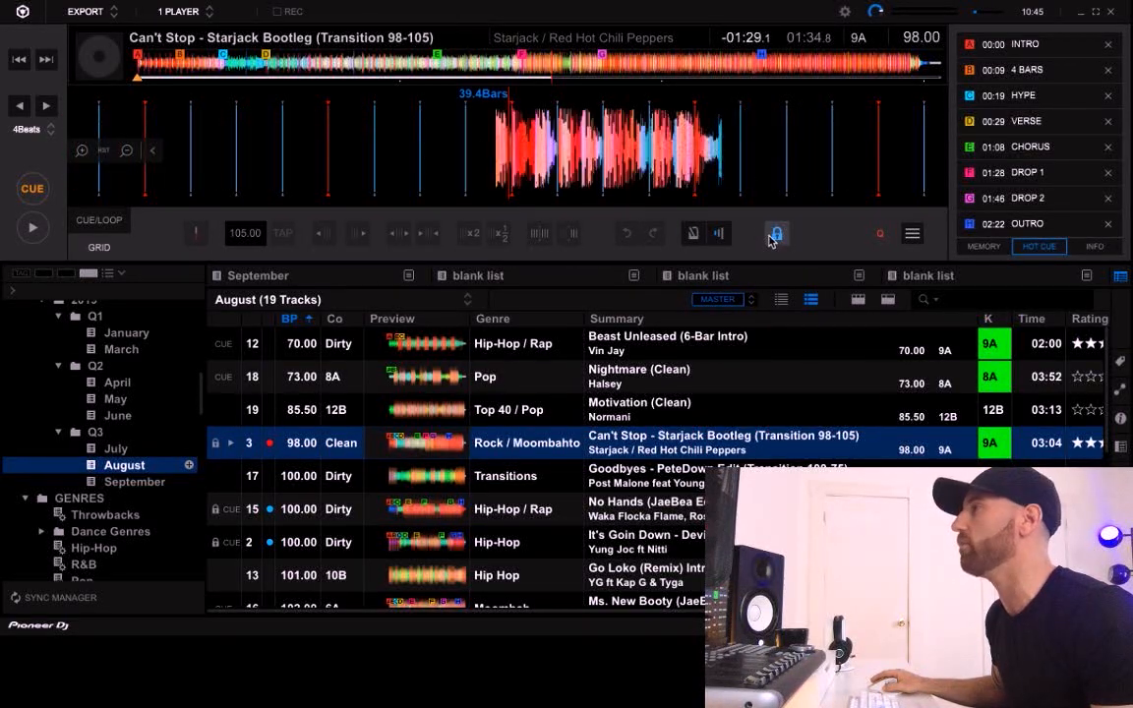